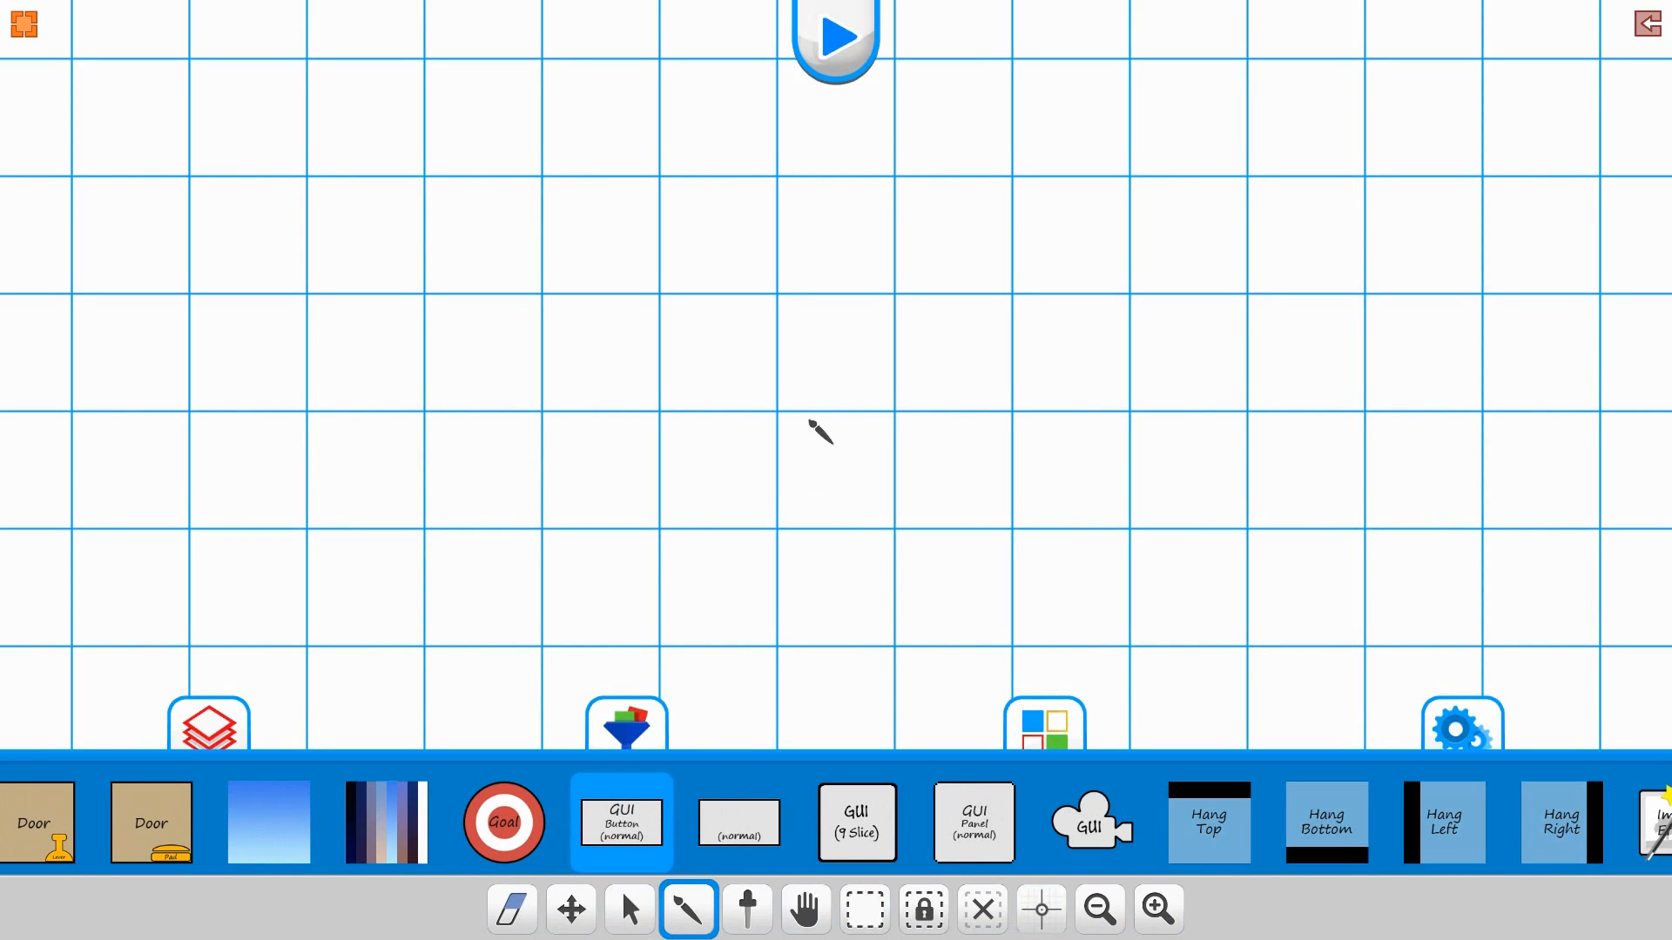
- Place a GUI Button tile near the middle of the empty grid and a Player tile two columns left and one row below it
left_click(827, 376)
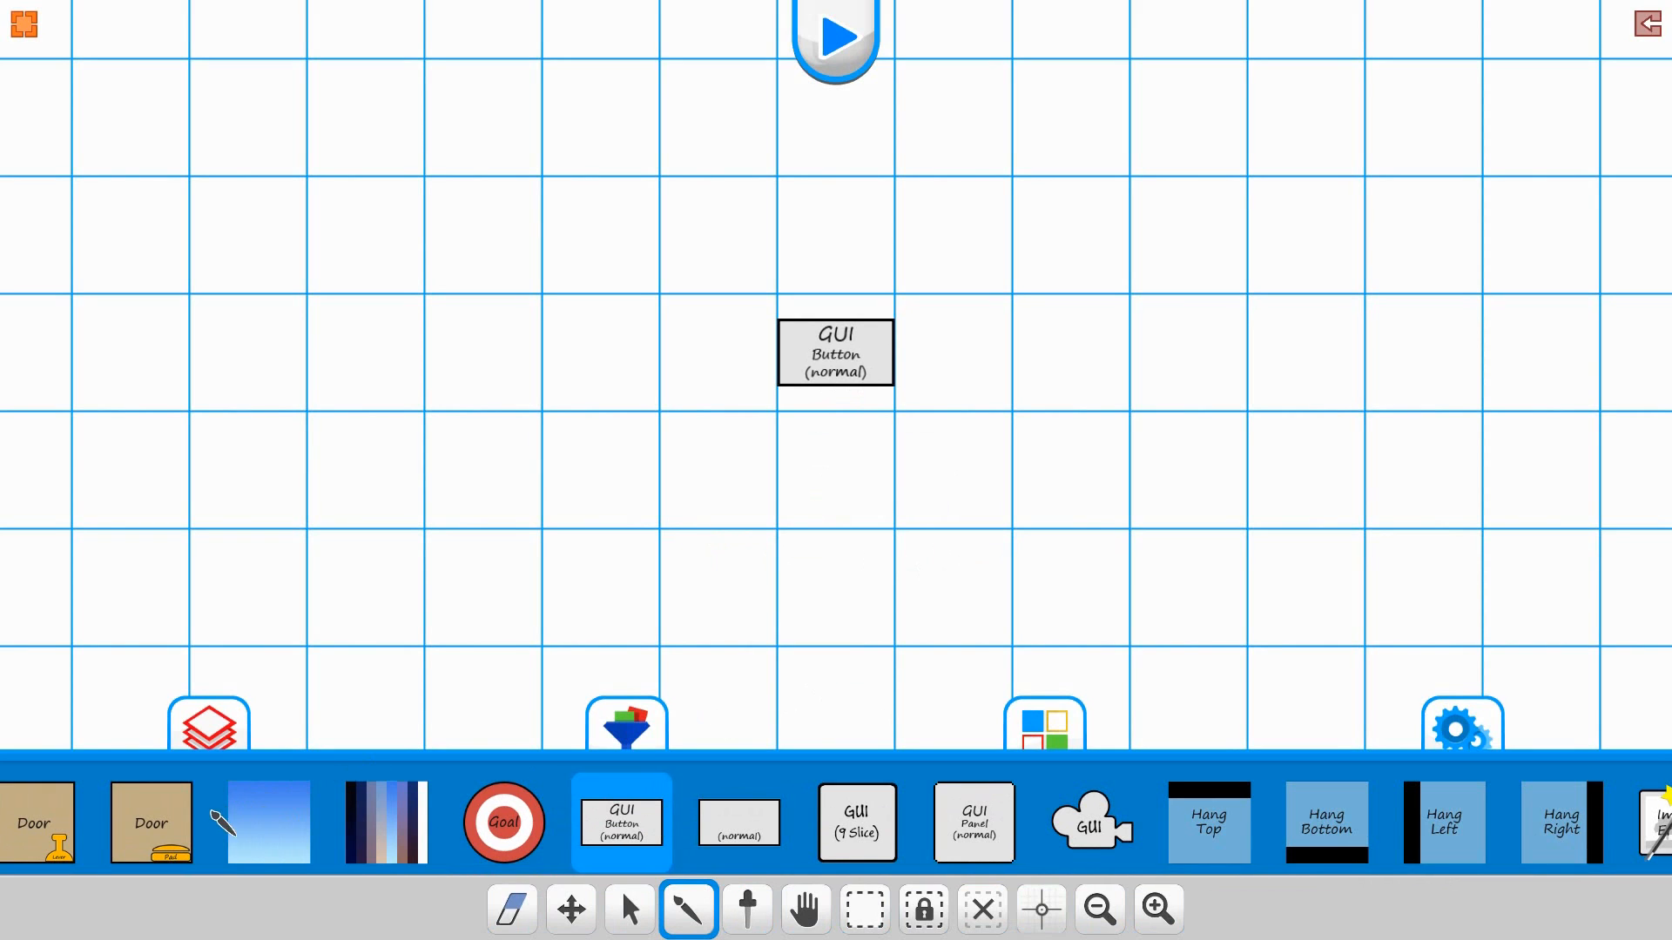
left_click_drag(202, 814, 665, 827)
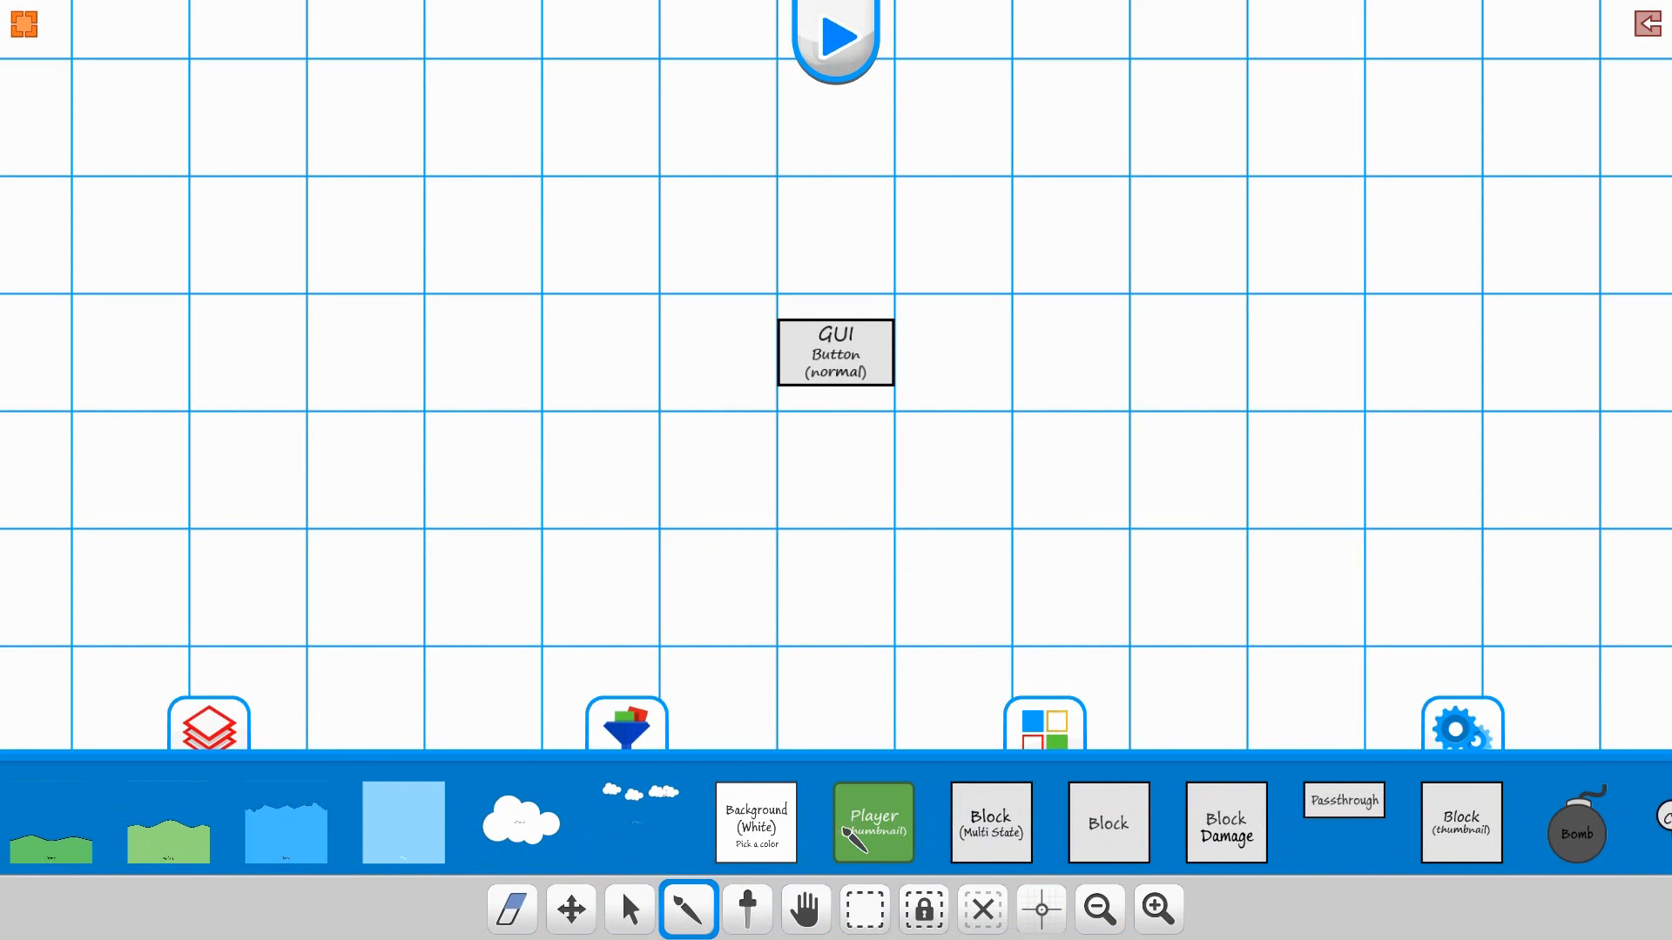
left_click(888, 827)
left_click(630, 502)
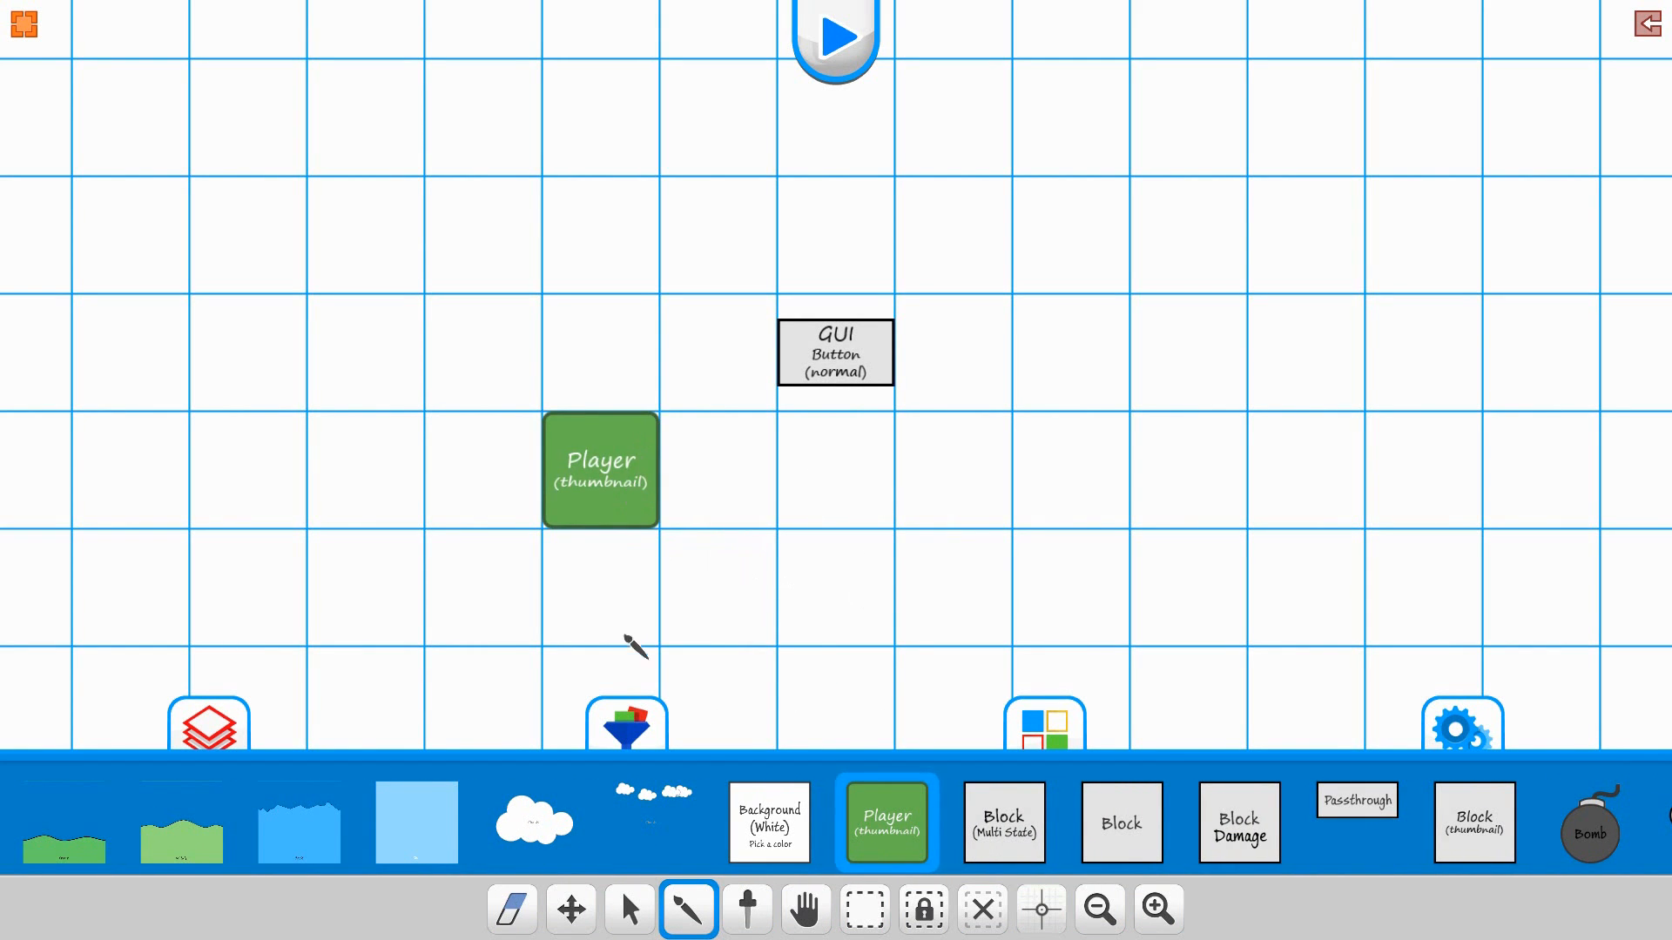
- Paint a horizontal row of five Block tiles directly beneath the Player, extending to its right
left_click(1120, 823)
left_click_drag(575, 625, 1119, 608)
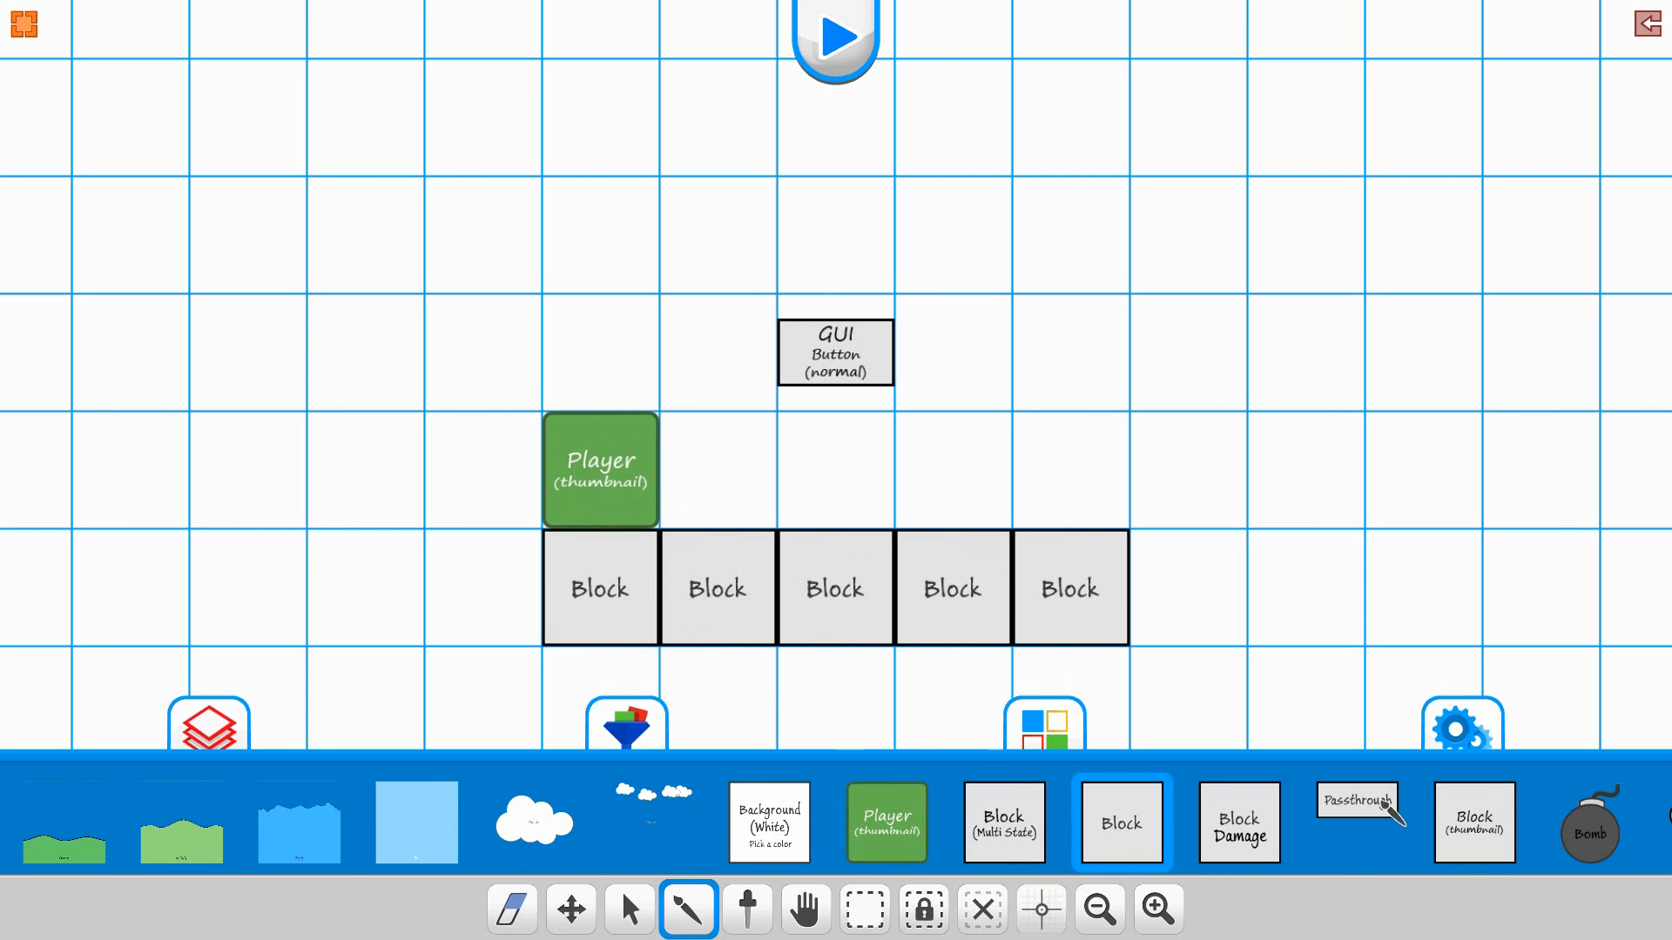
left_click_drag(1381, 801, 780, 794)
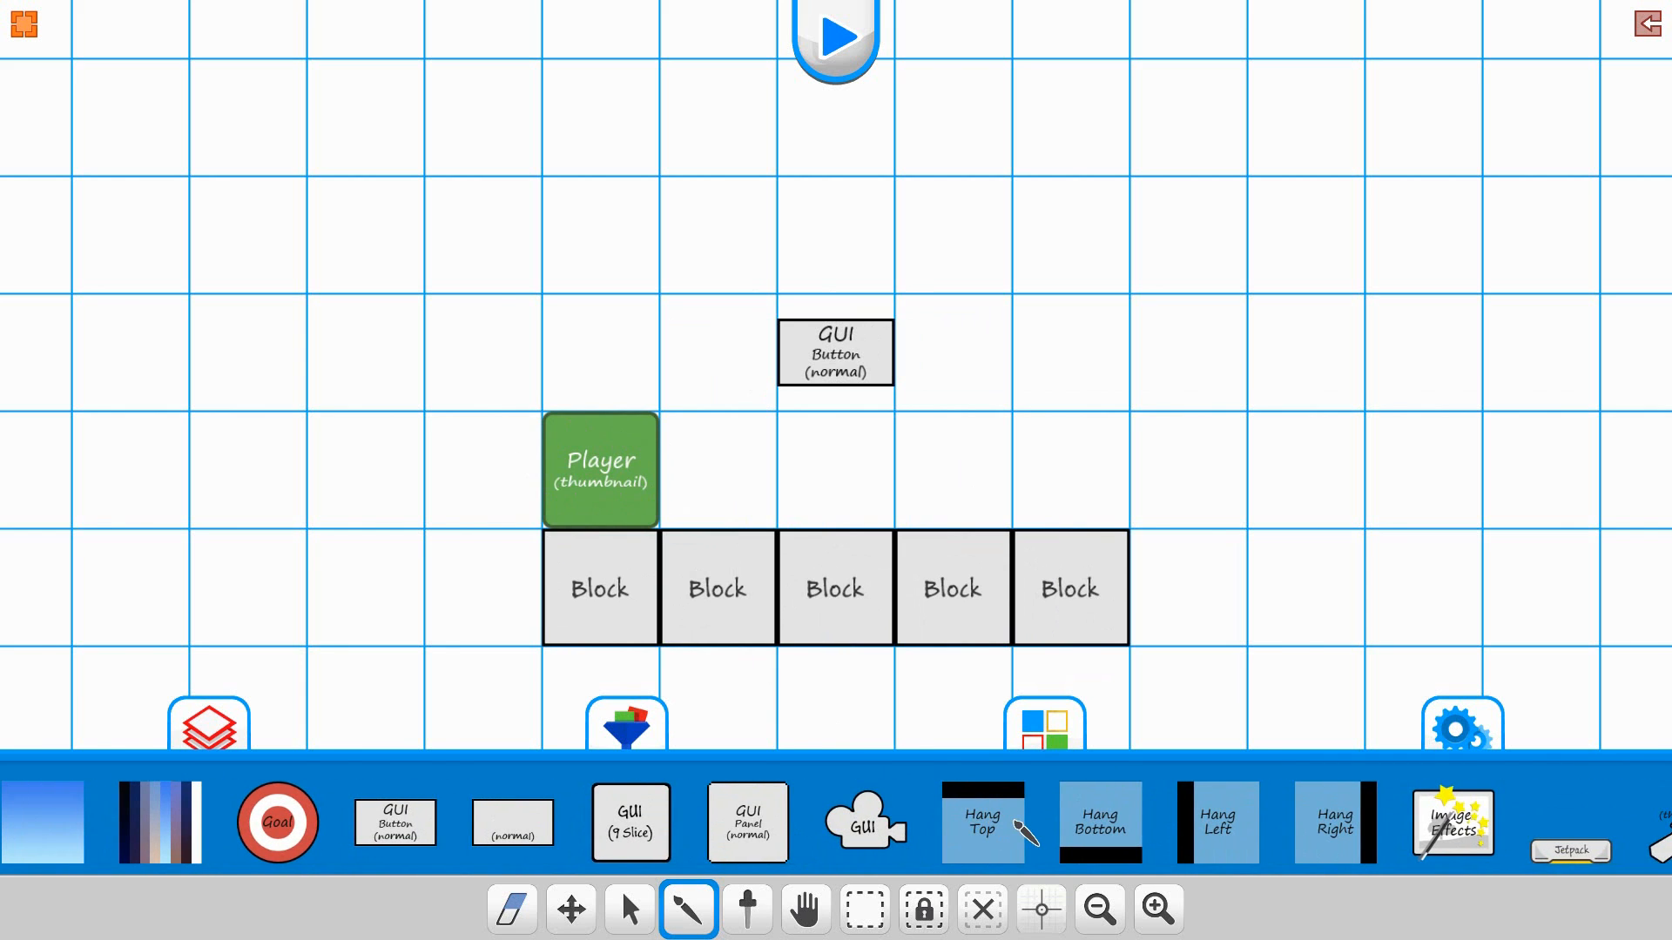
left_click_drag(468, 845, 776, 850)
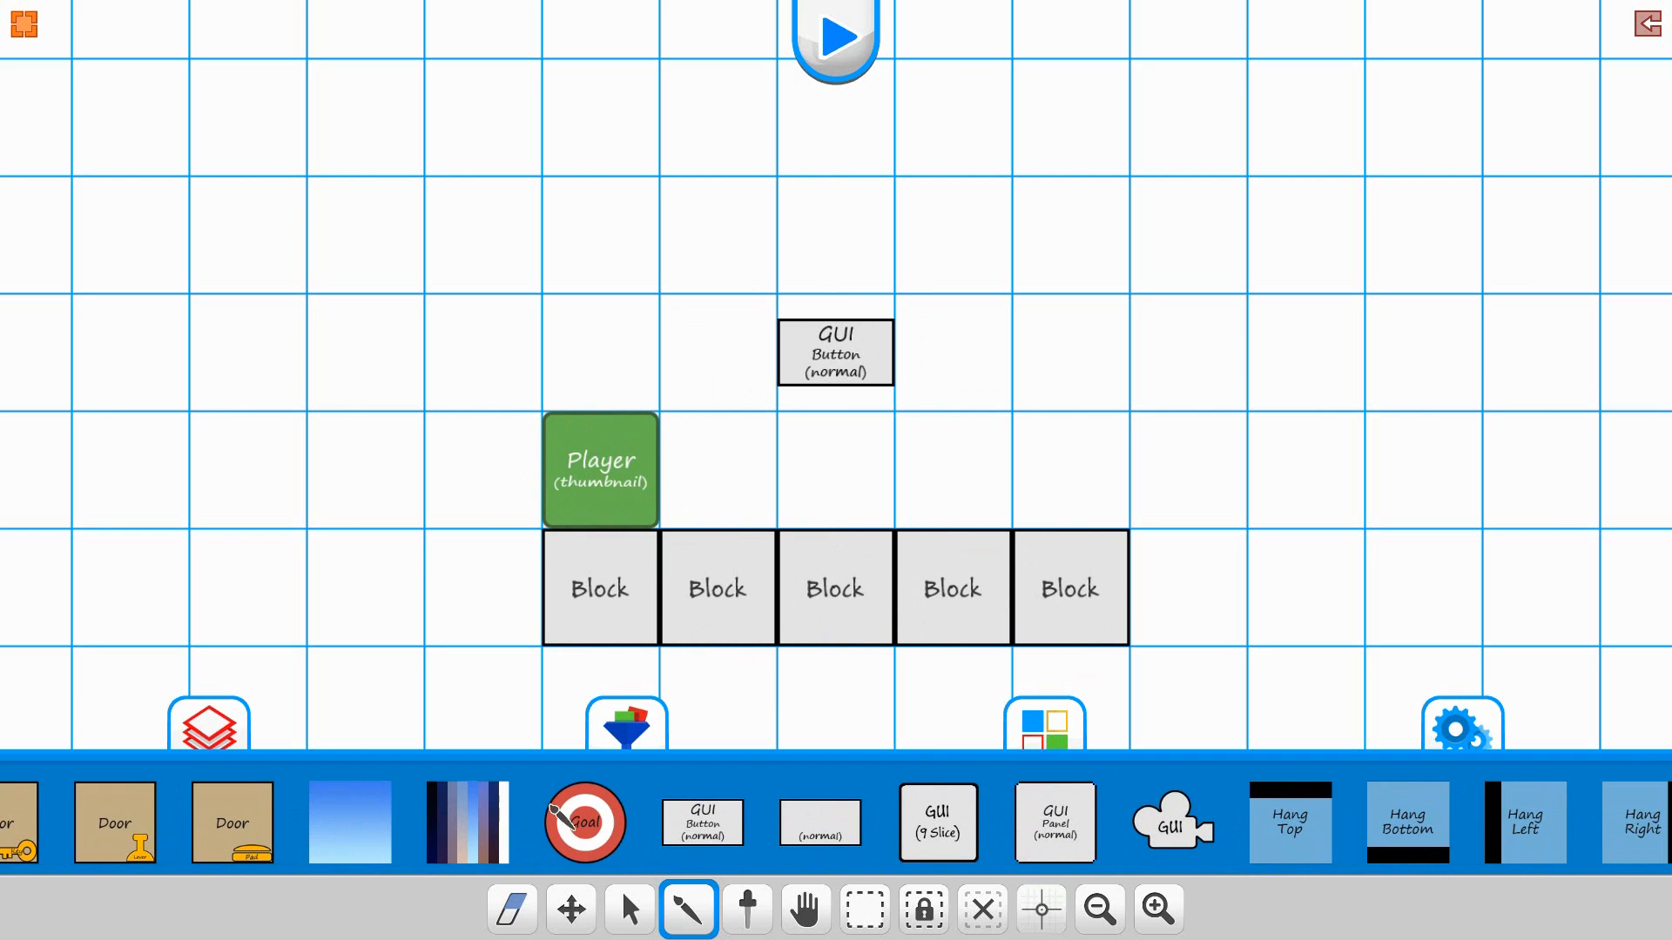
- Turn off Show in Camera Game and Enable Game Input in the GUI Button's Gui Camera Options and run the level
left_click(630, 909)
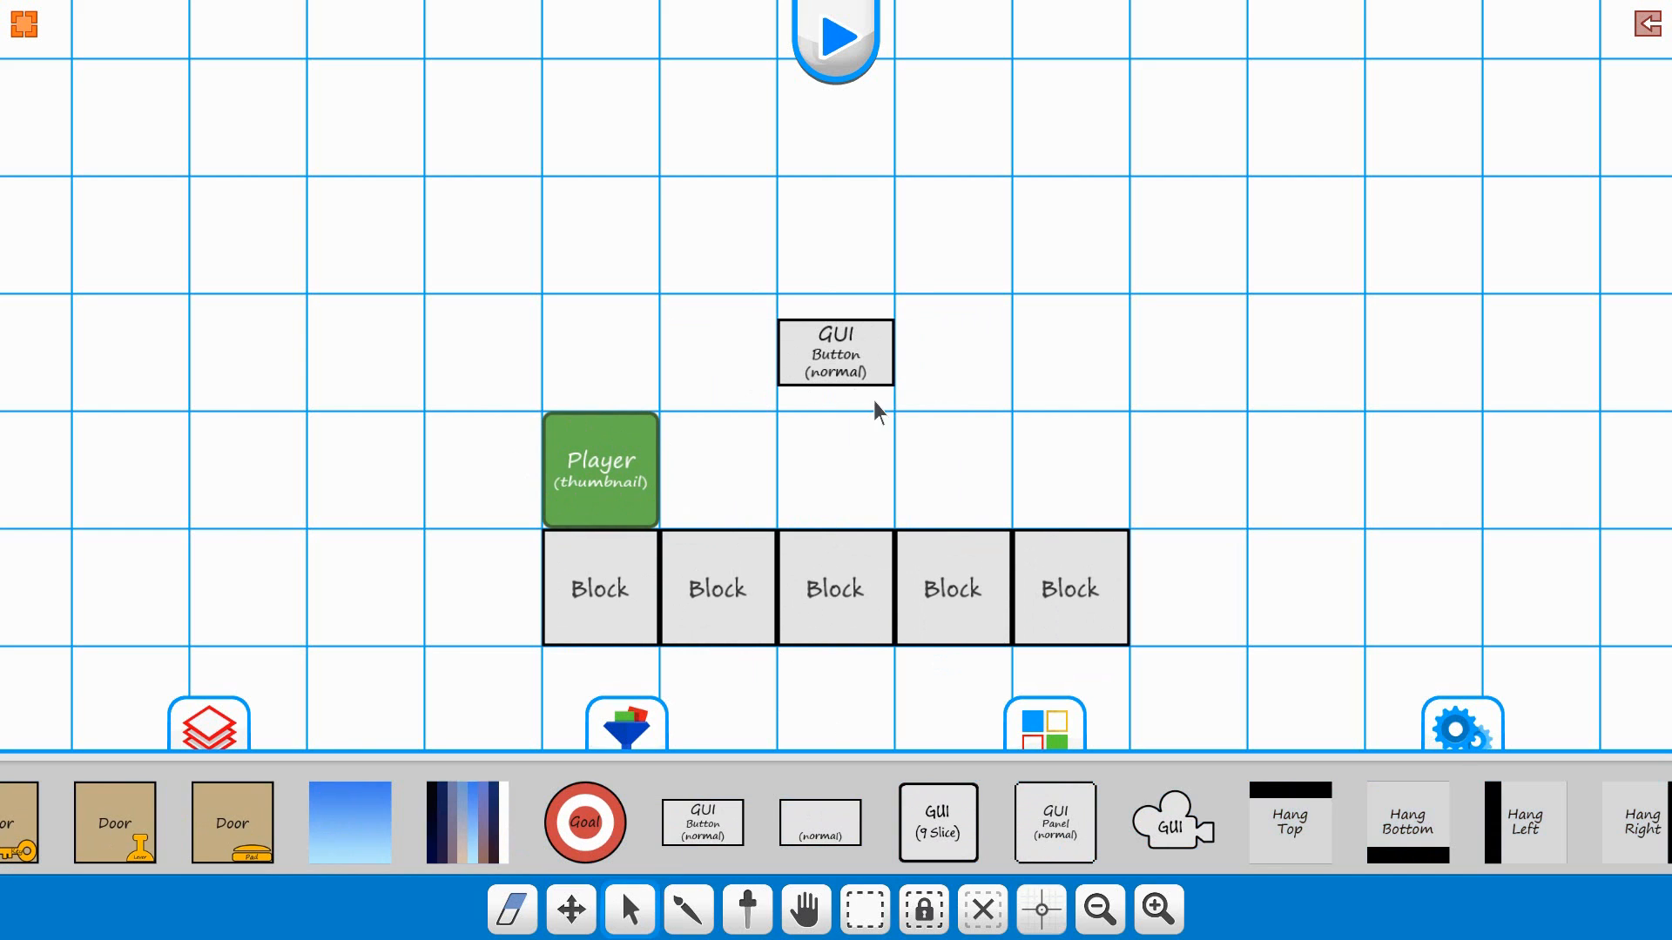
left_click(831, 361)
left_click_drag(1434, 867, 324, 869)
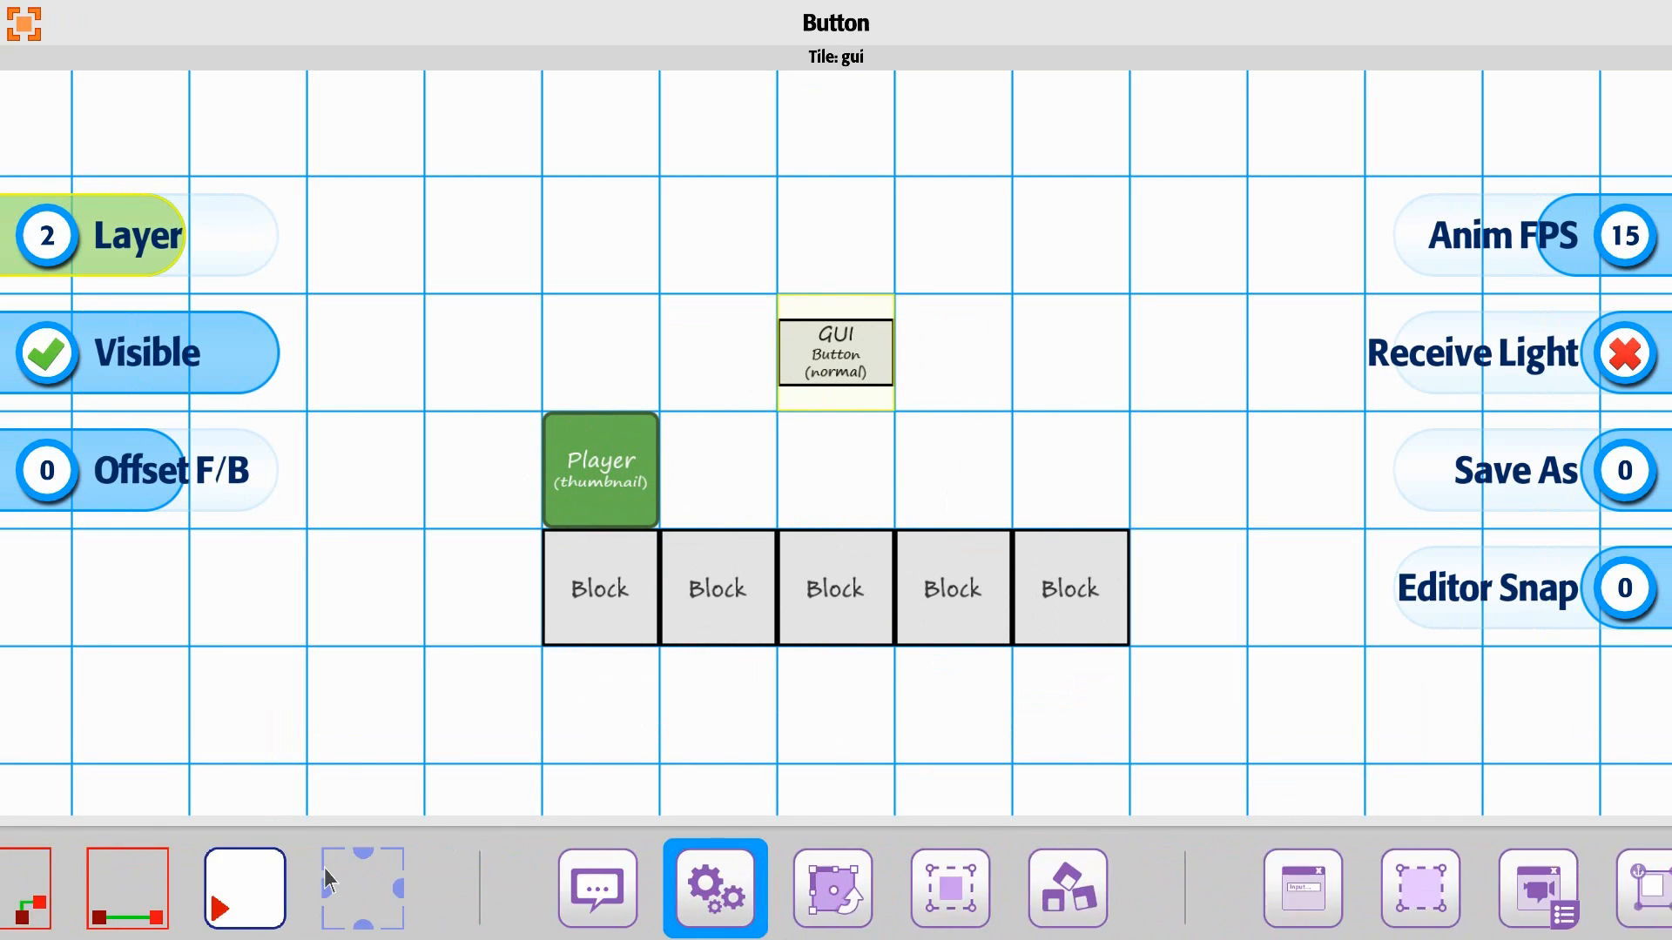
left_click(1225, 884)
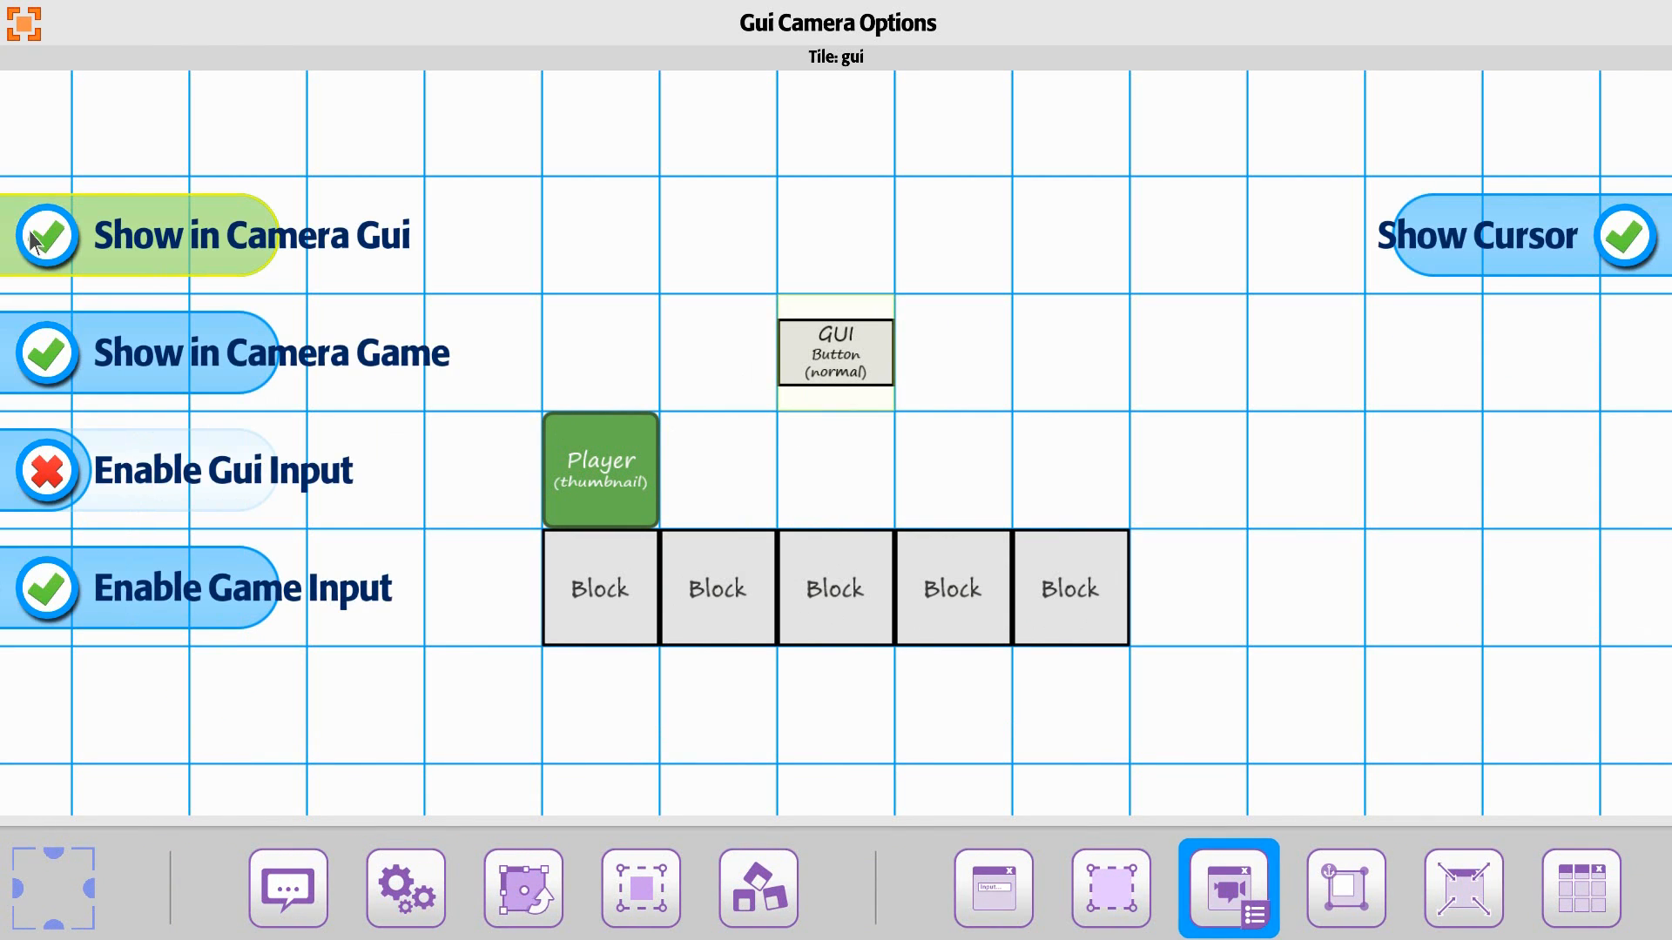
left_click(47, 346)
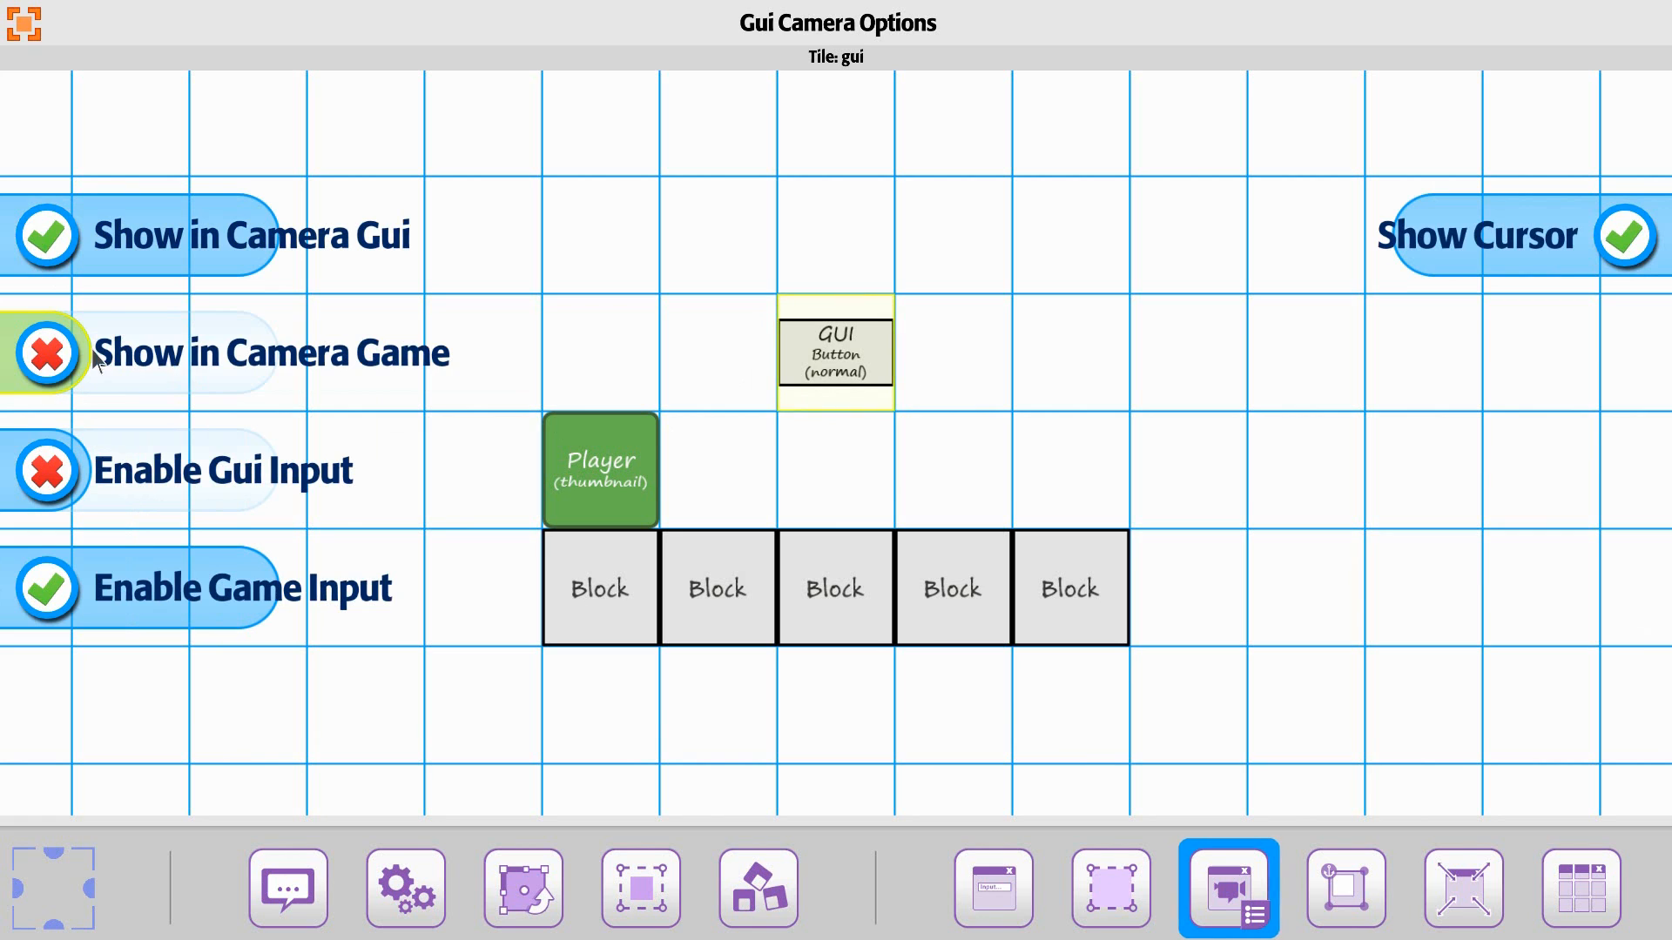
left_click(46, 596)
left_click(983, 211)
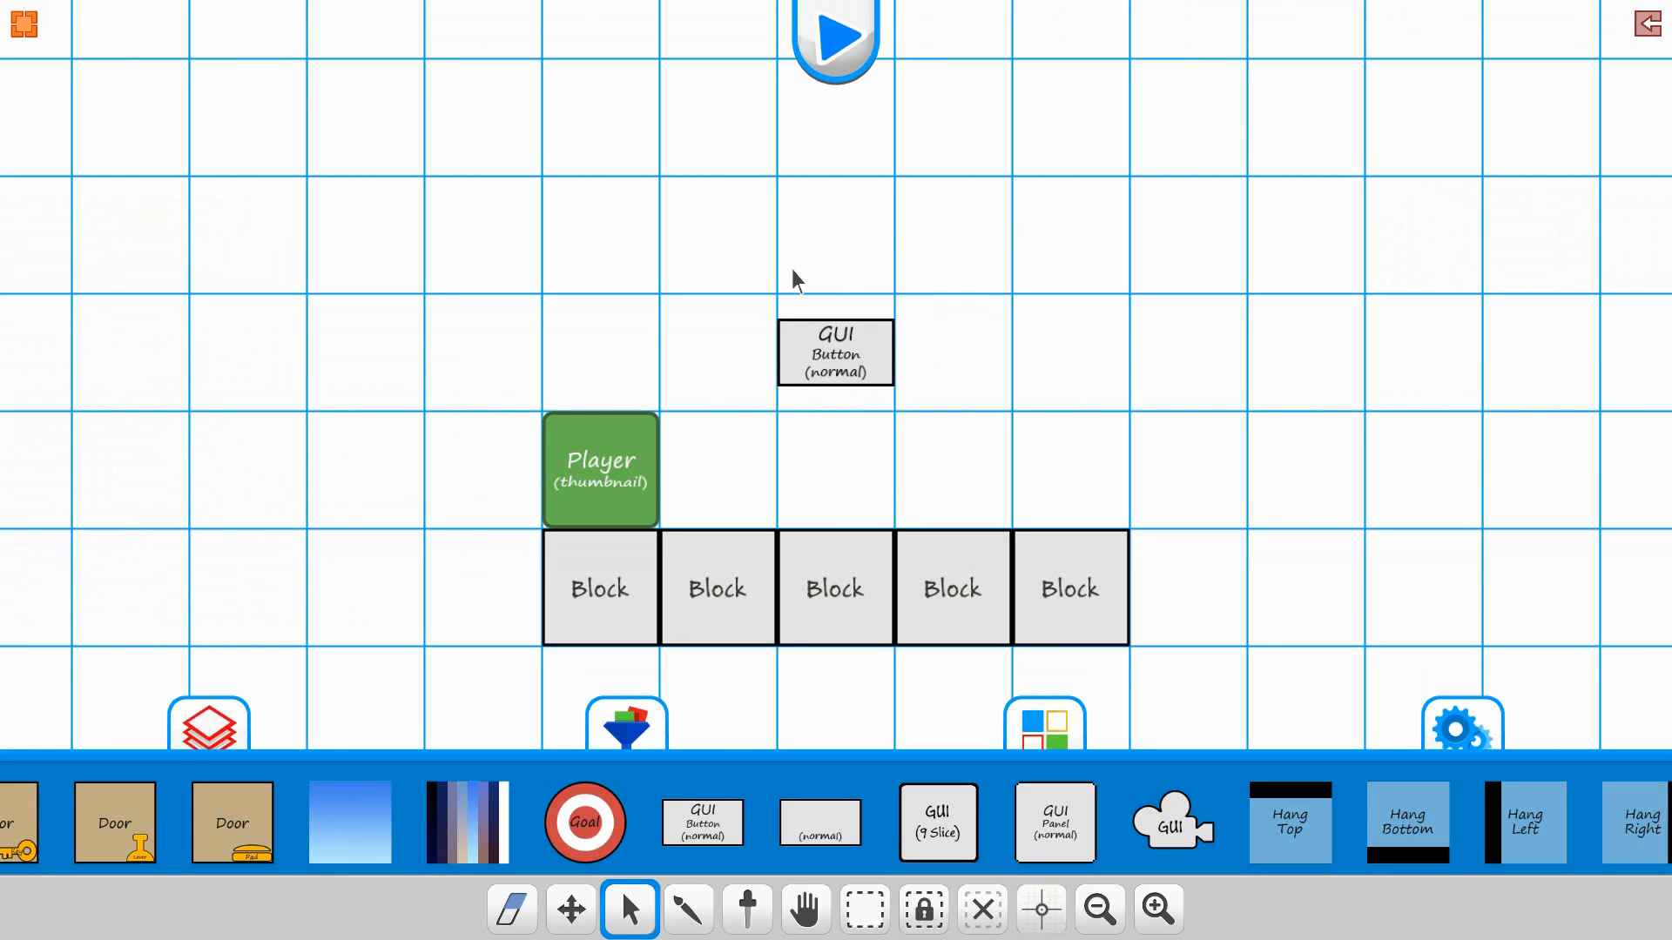
left_click(829, 50)
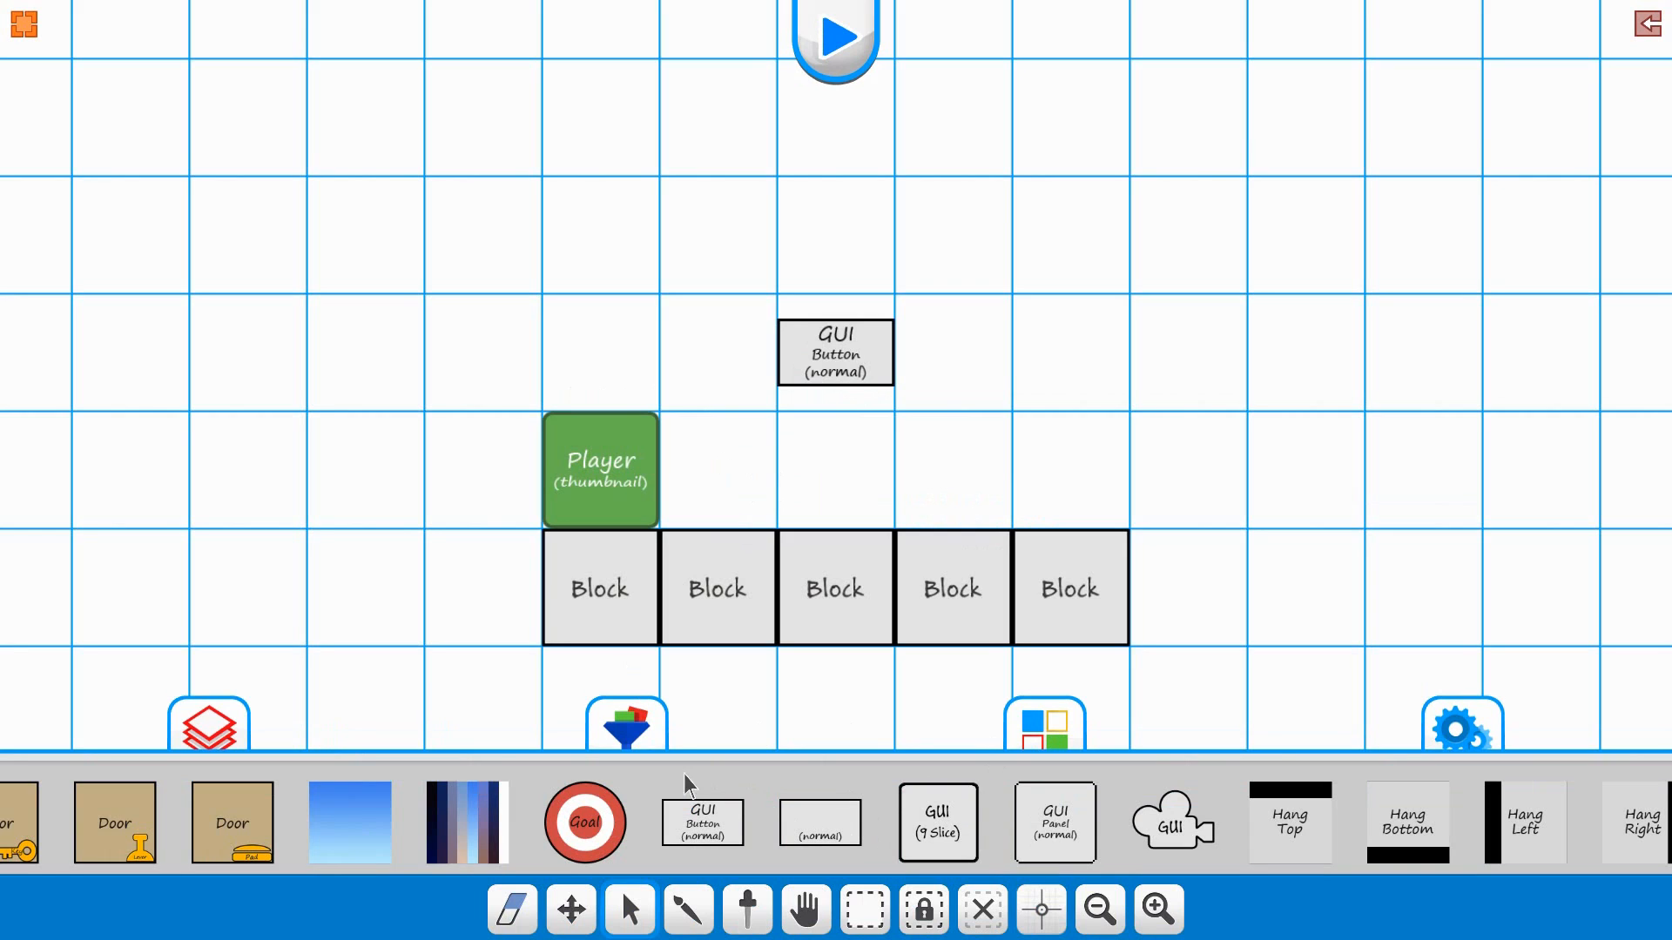
- Erase the GUI Button and place a fresh one in the same grid cell
left_click(512, 909)
left_click(841, 403)
left_click(707, 828)
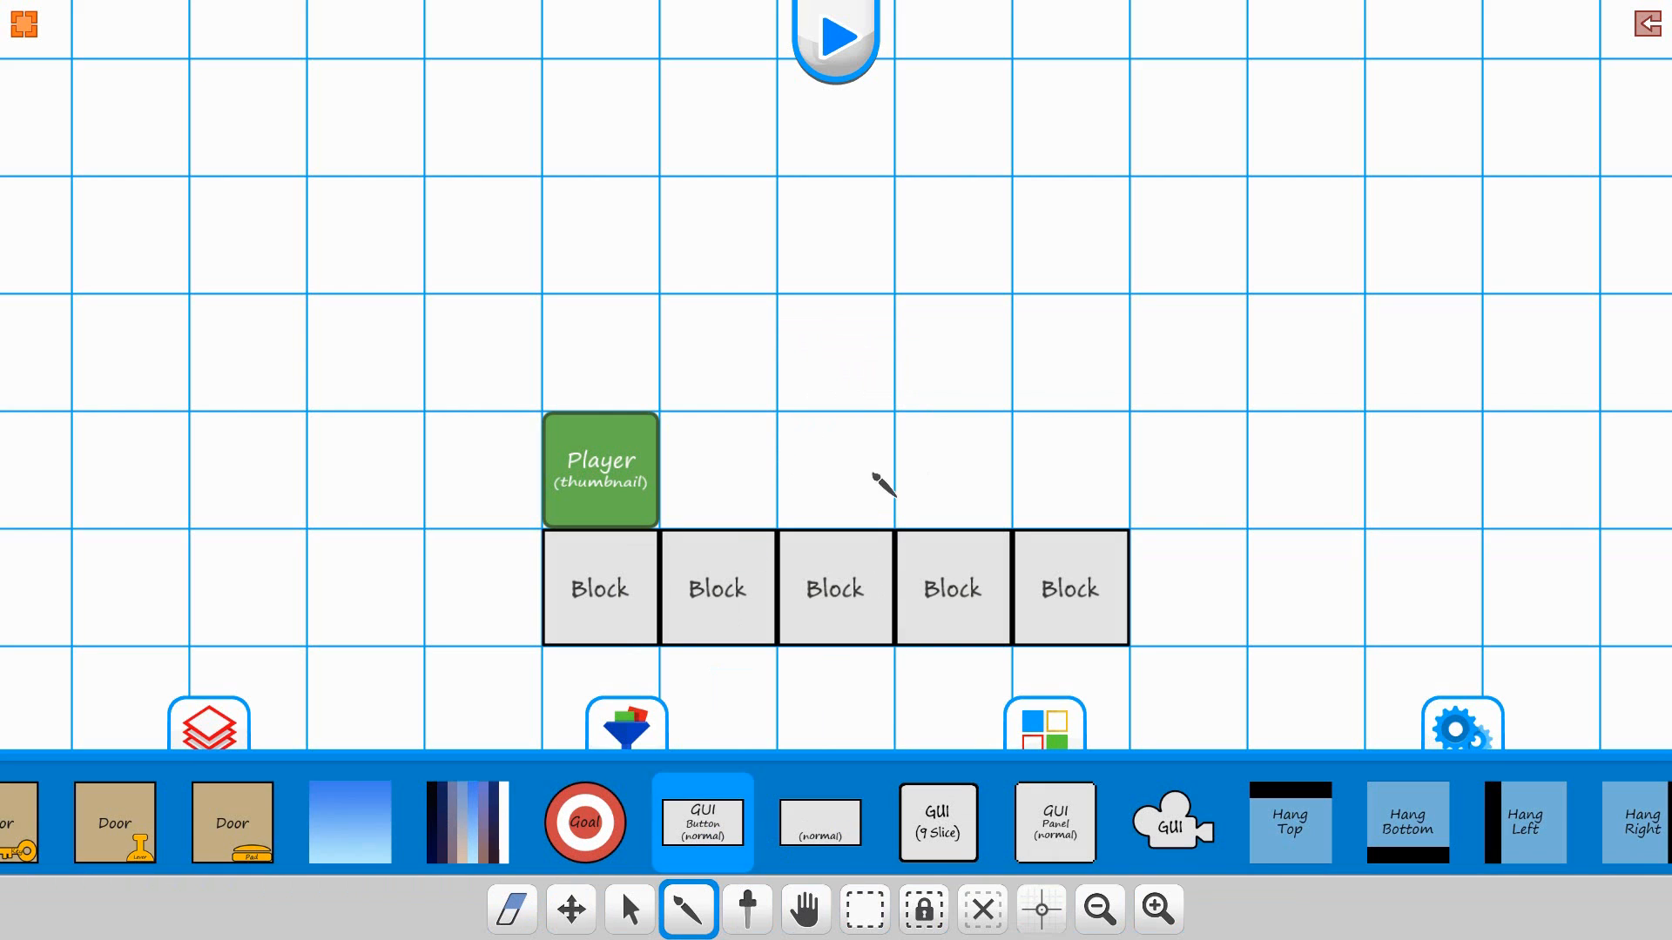
left_click(875, 352)
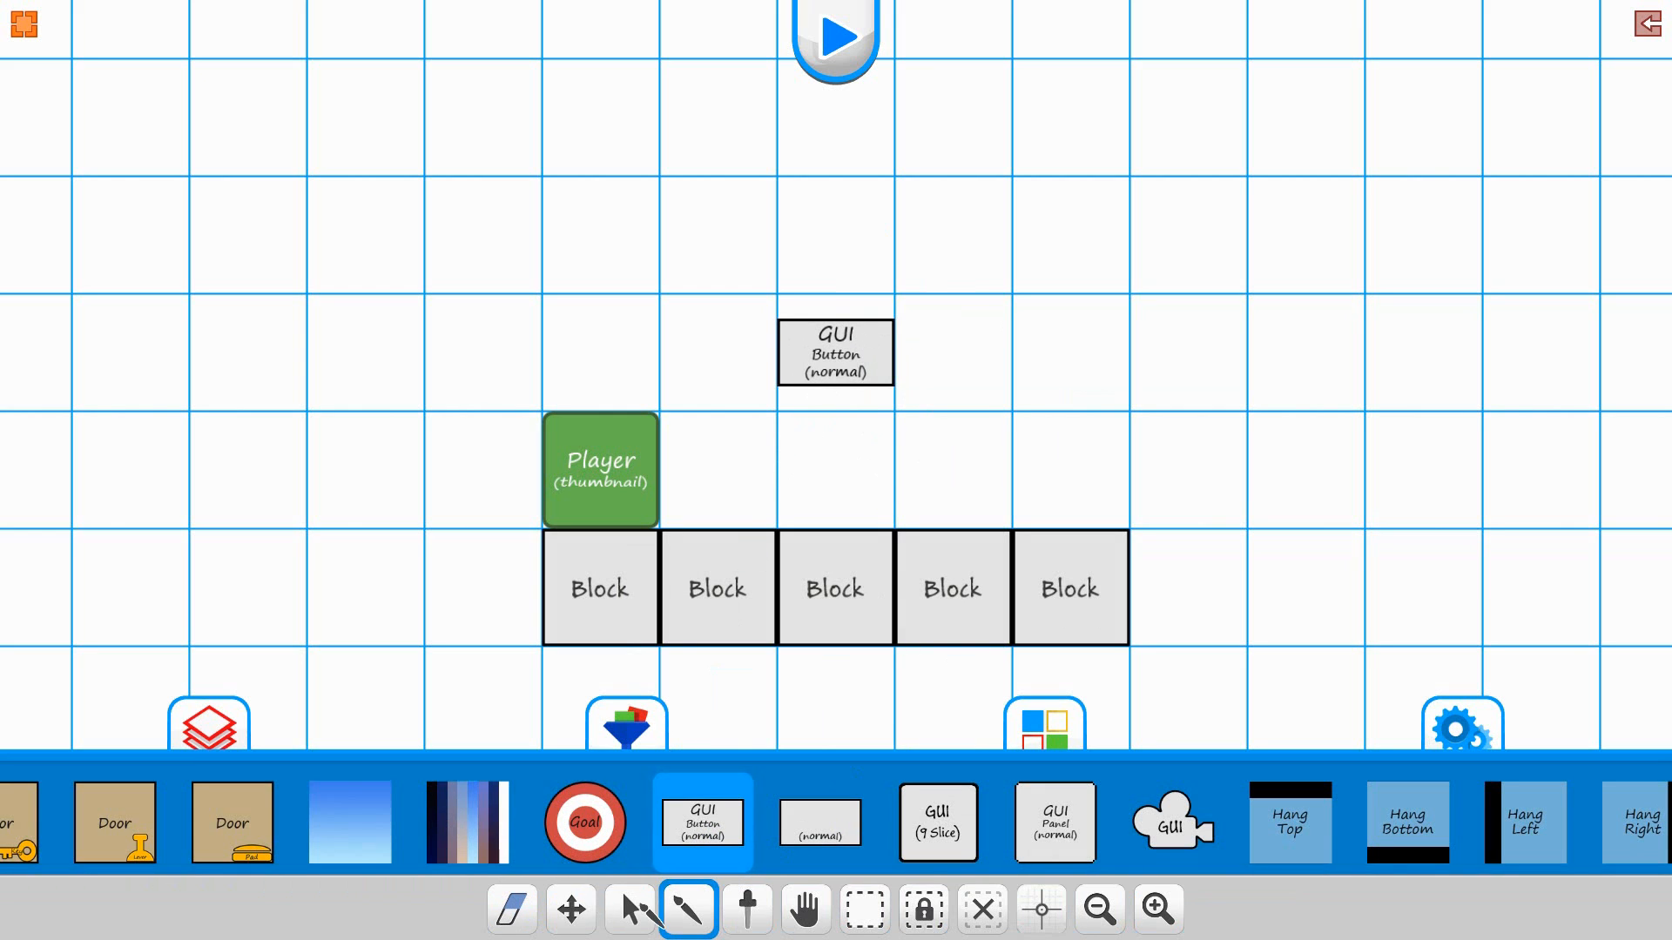
- Look through the new GUI Button's connectors and settings categories
left_click(630, 909)
left_click(843, 324)
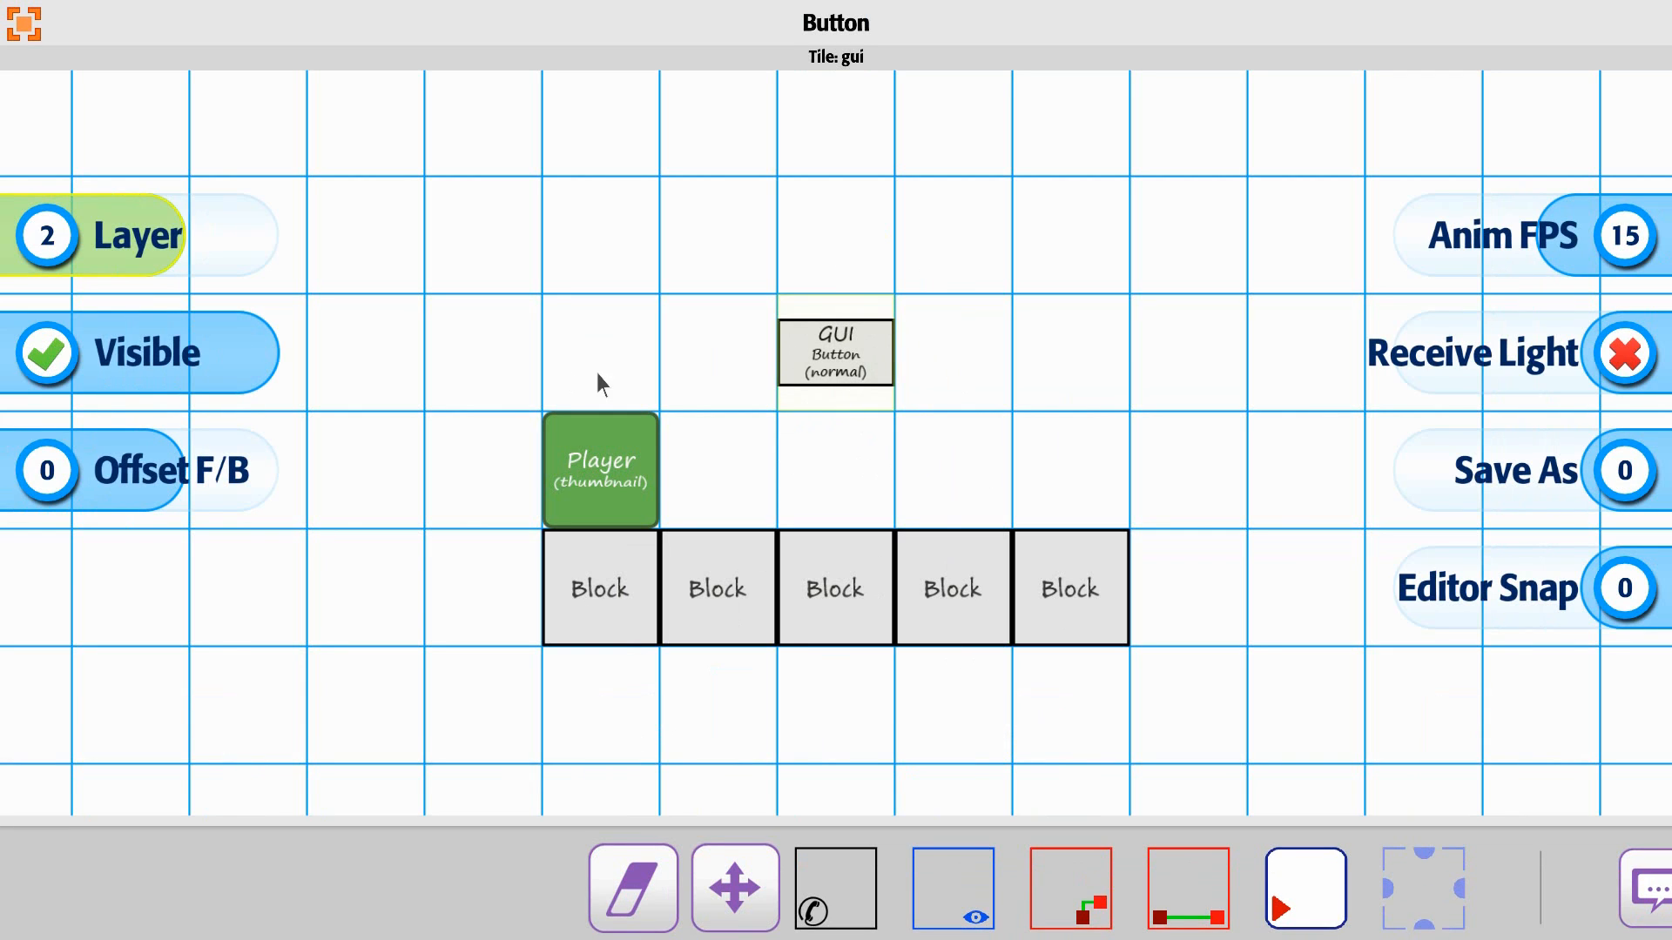
left_click_drag(1429, 880, 959, 881)
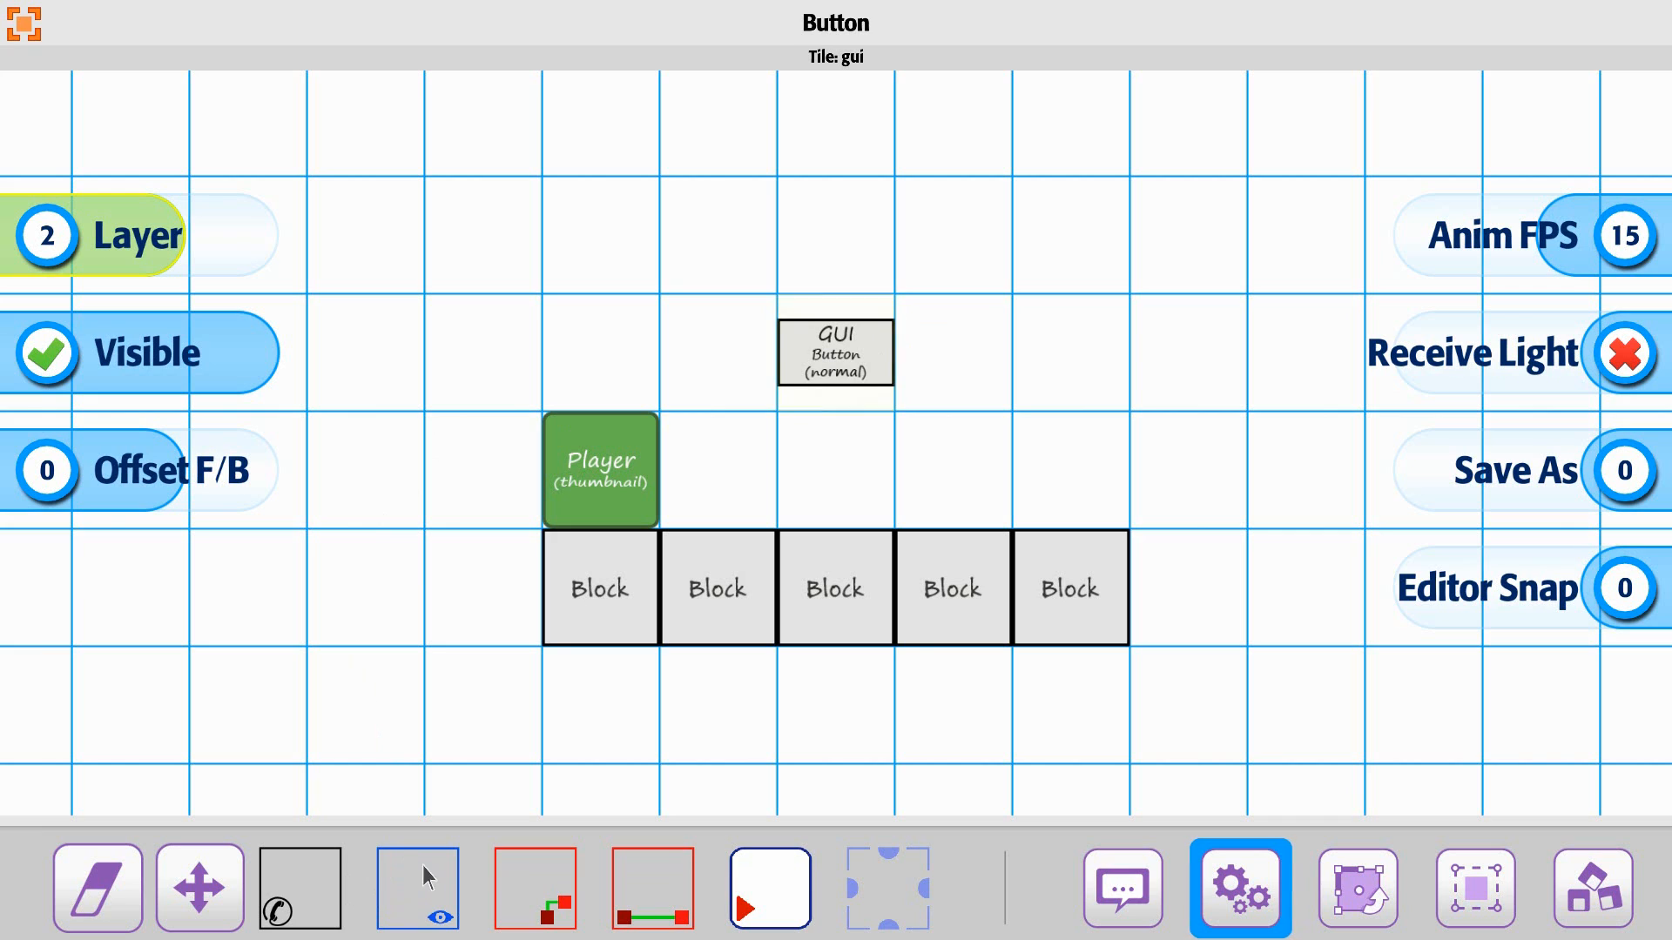
left_click_drag(441, 893, 422, 894)
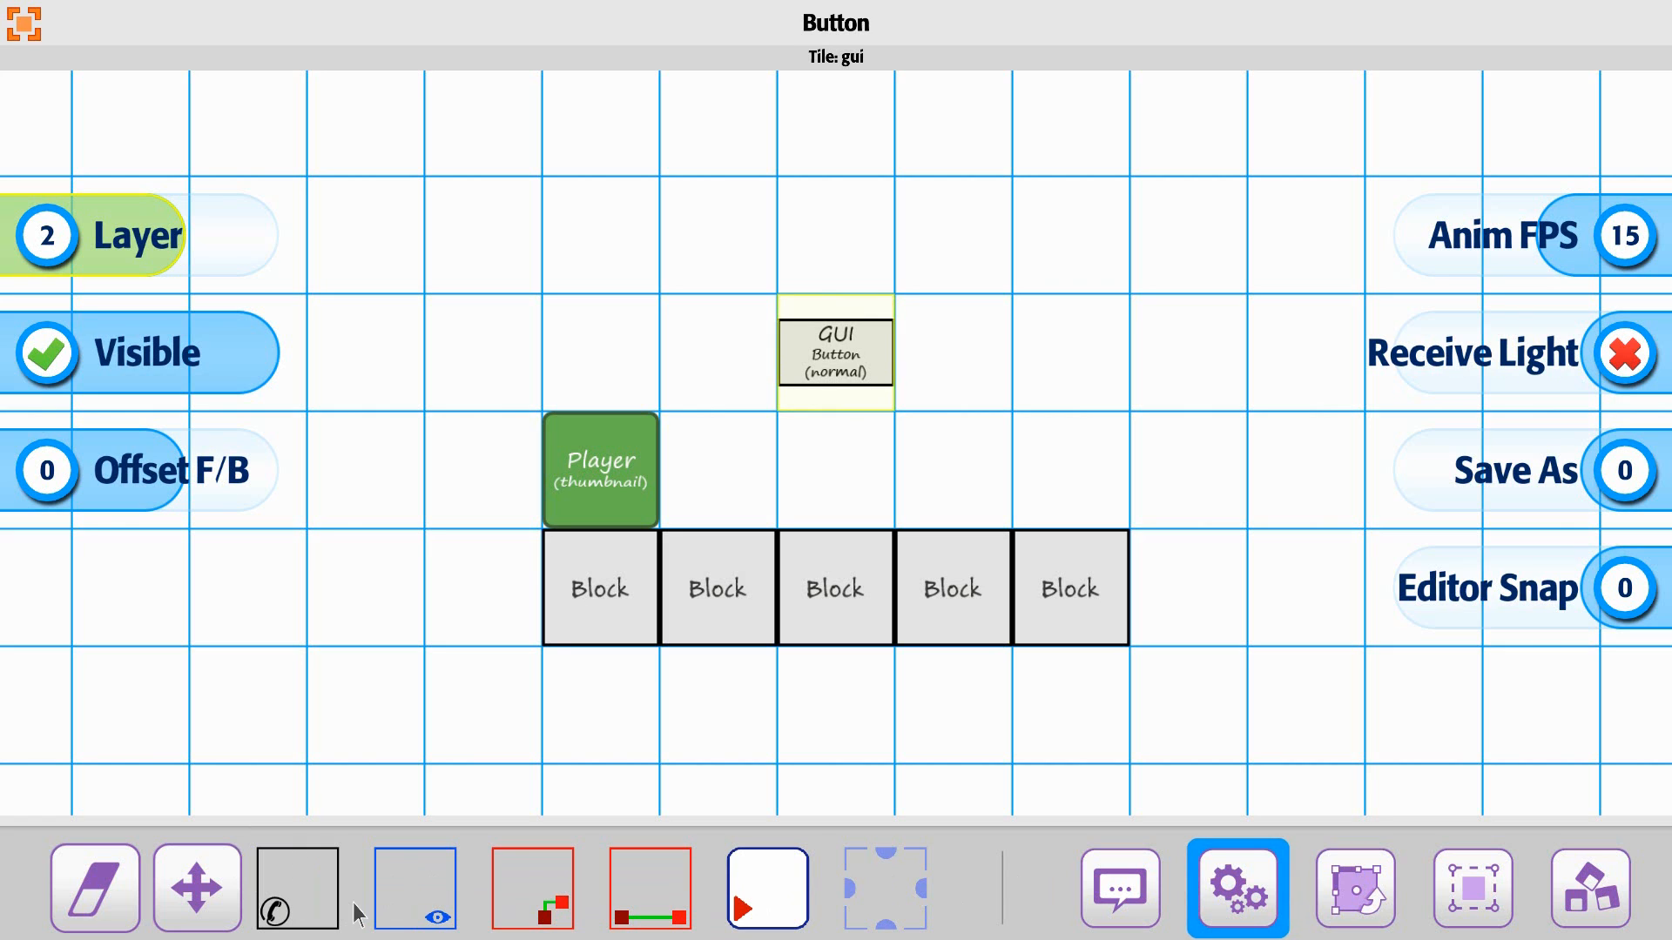
left_click_drag(1061, 879, 592, 864)
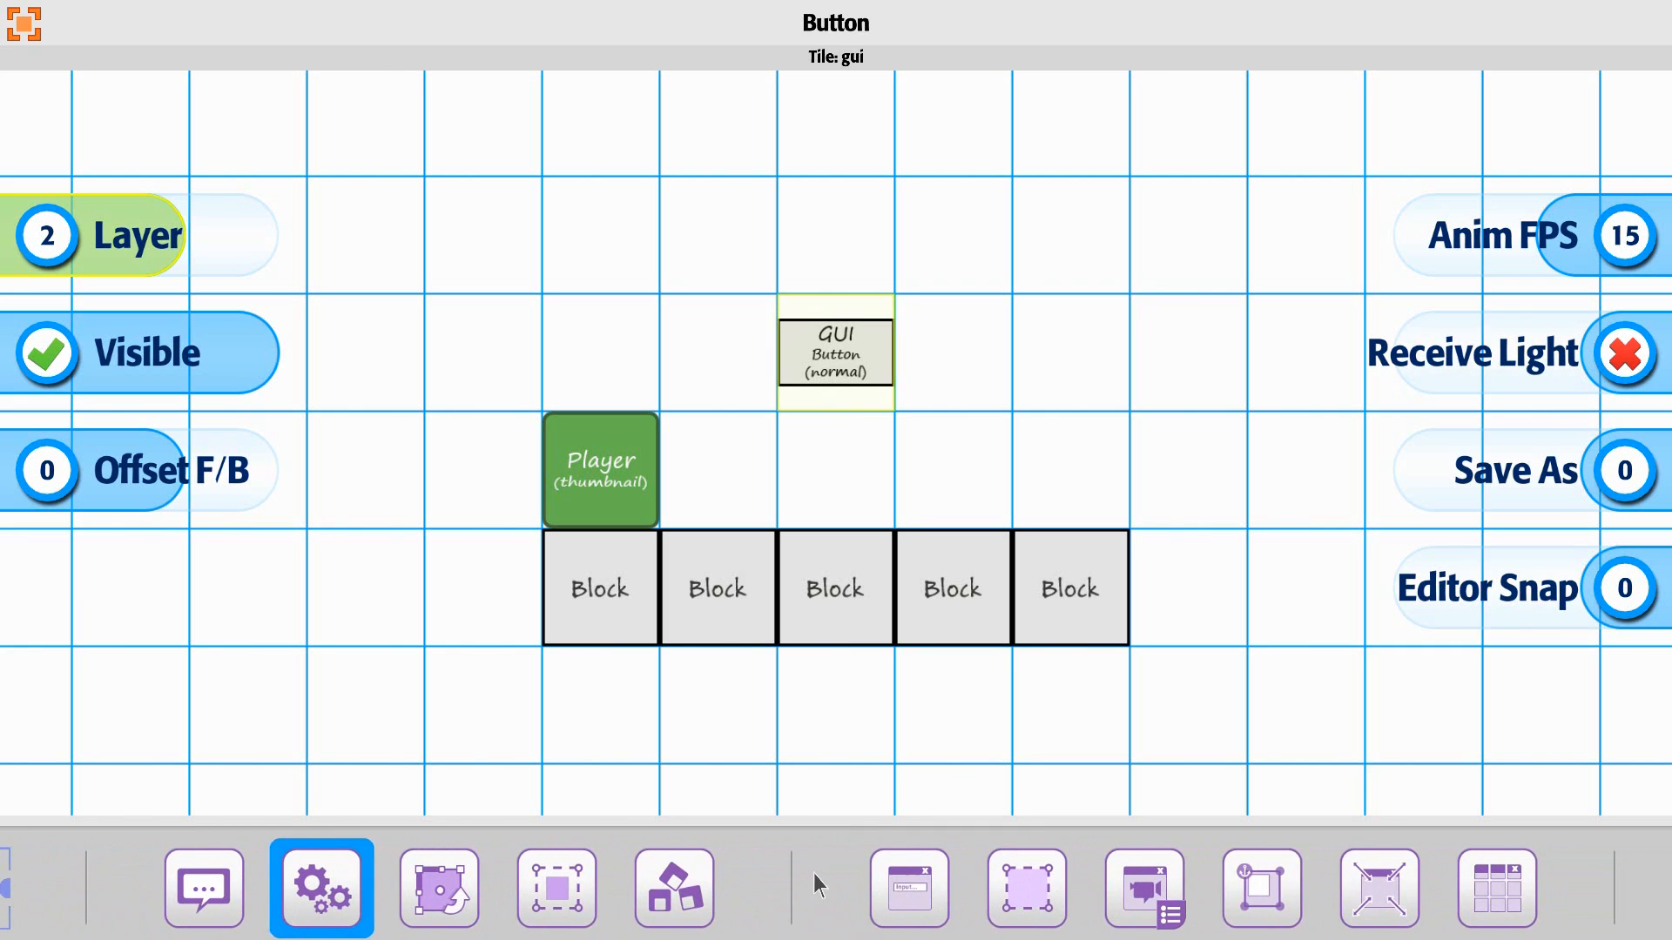
left_click_drag(813, 875, 703, 892)
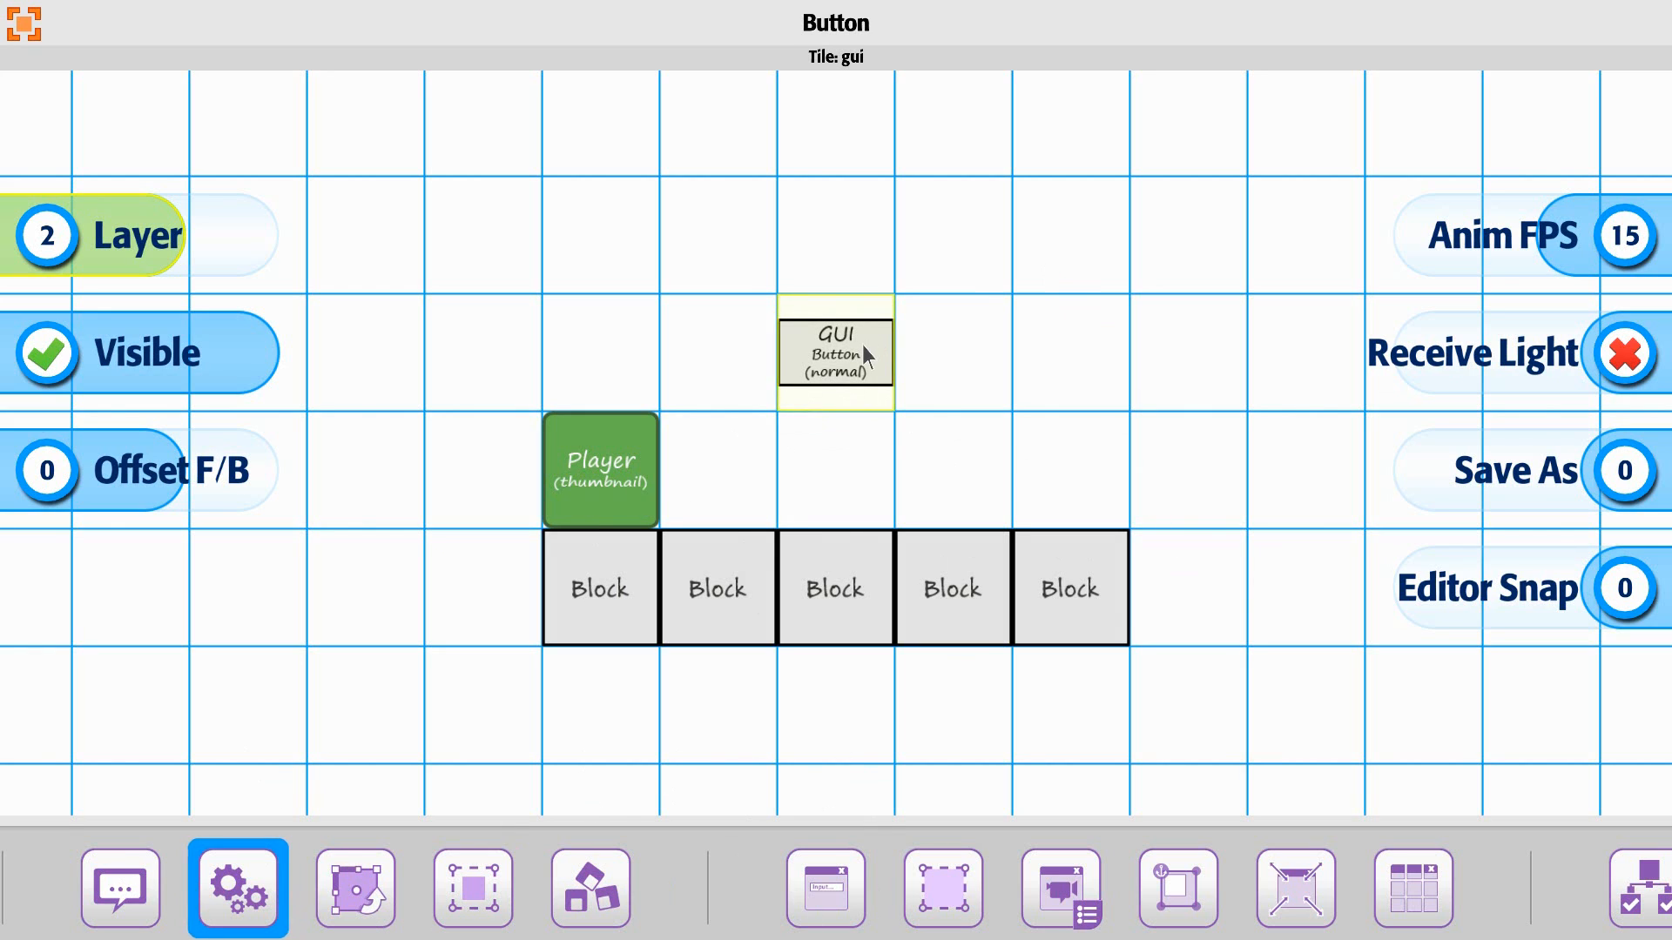
left_click(1010, 312)
- Test-play the level, trying the GUI Button's pressed state and moving the button around, and stop the test
left_click(836, 38)
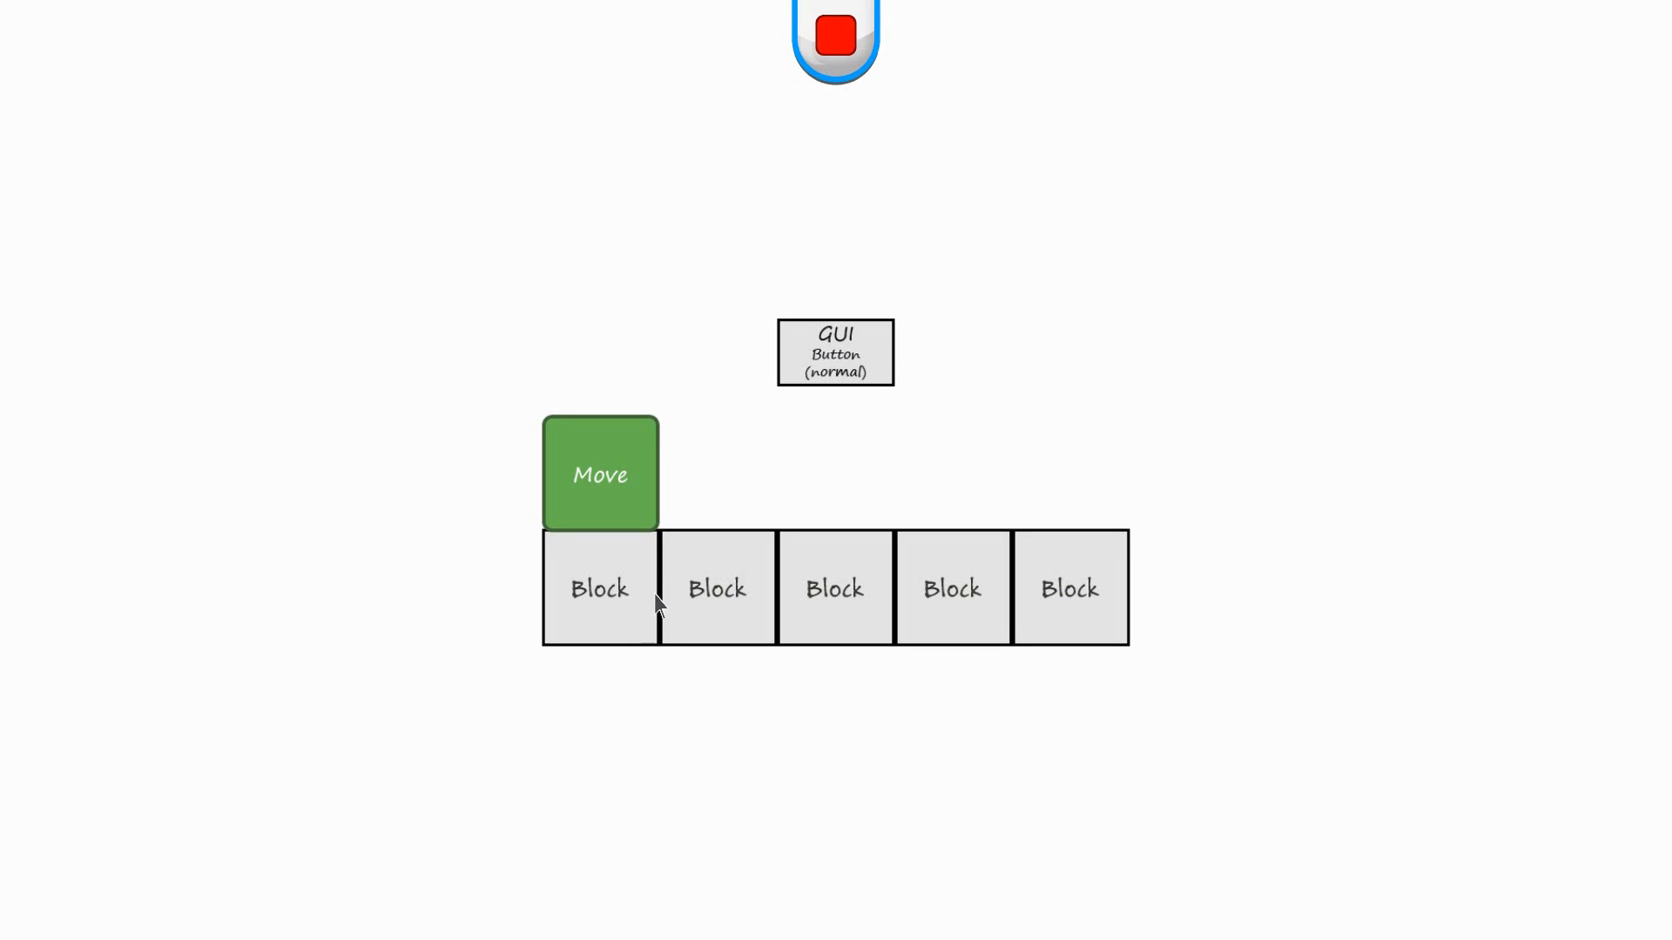
left_click(872, 361)
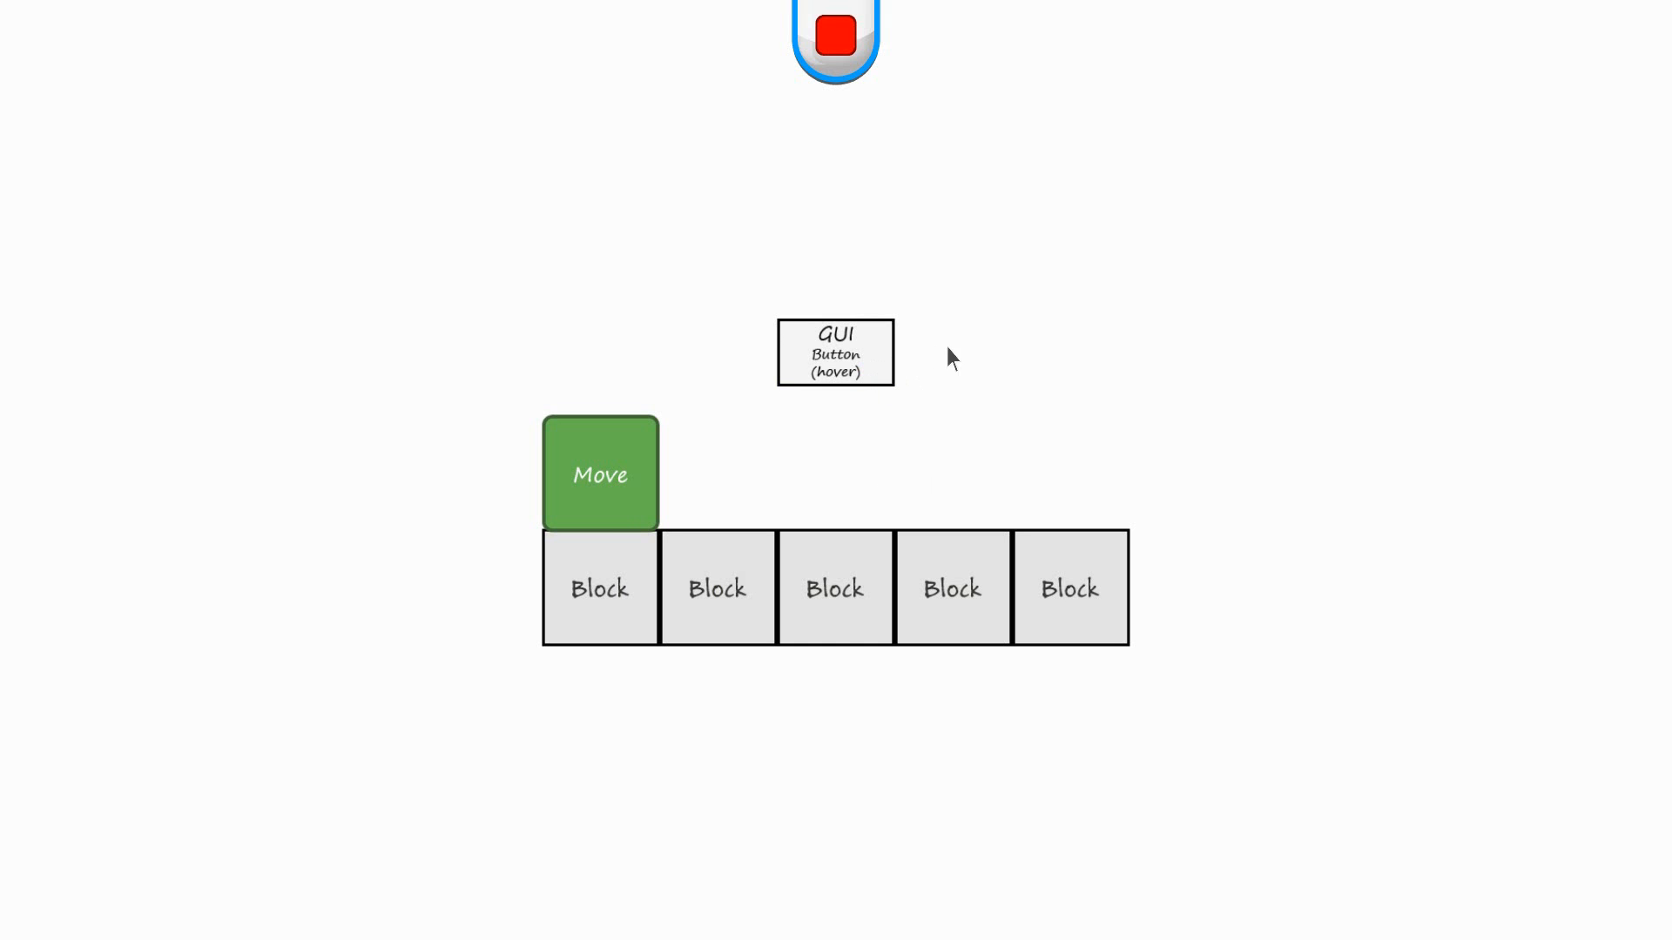
left_click(872, 352)
left_click(874, 353)
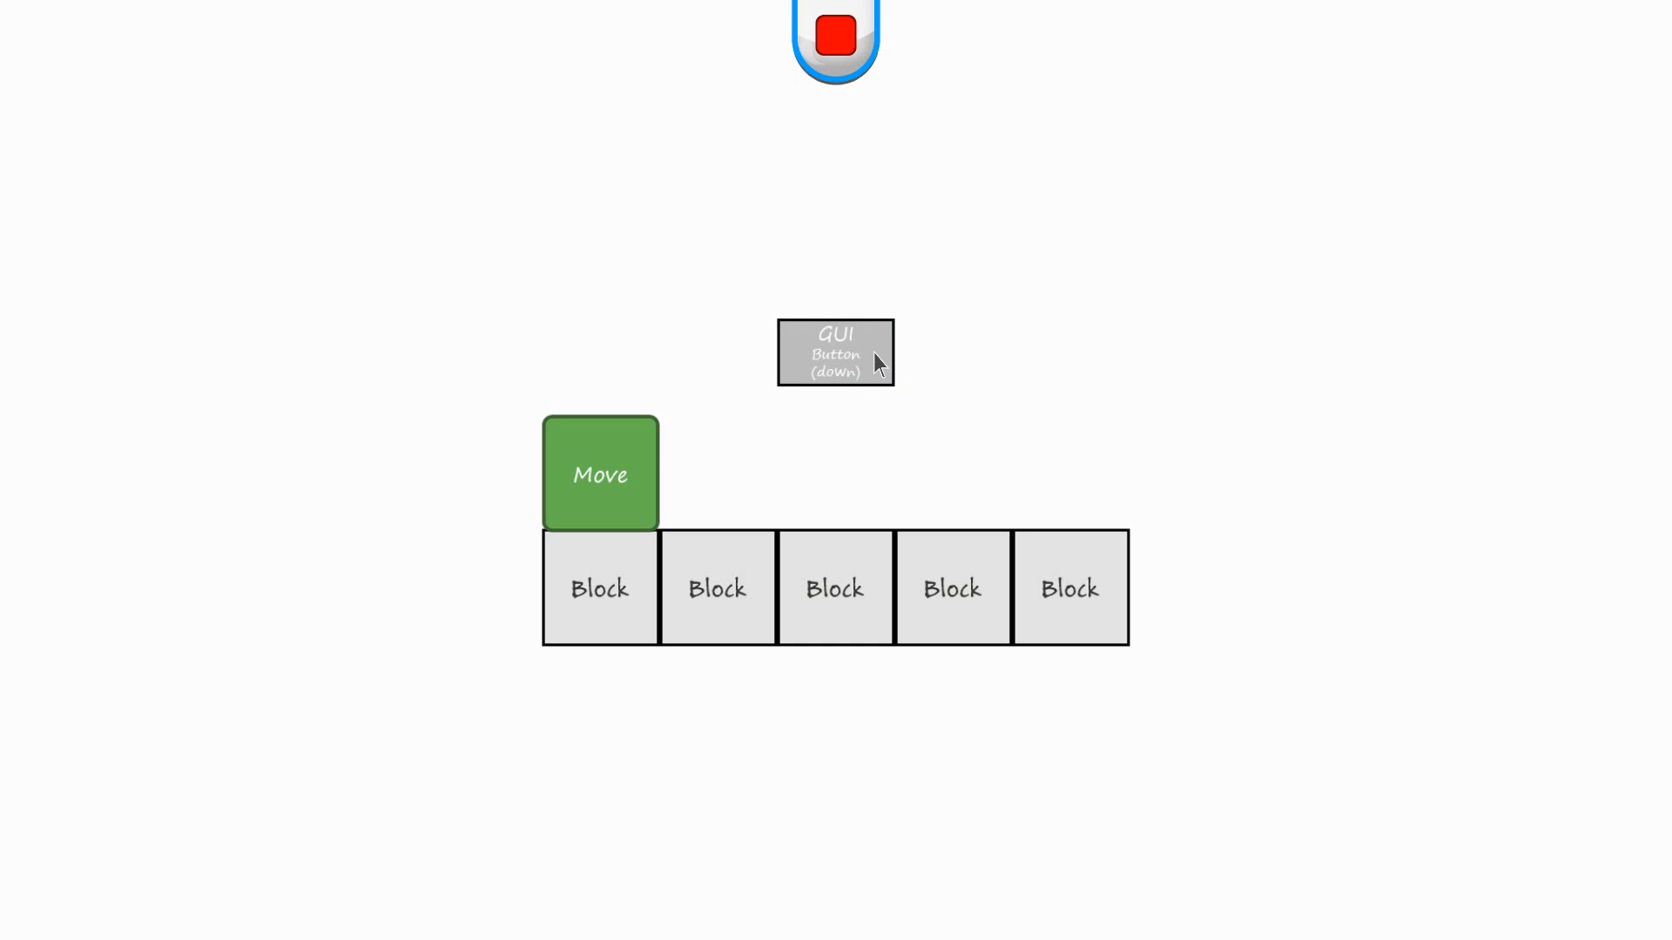
left_click(874, 352)
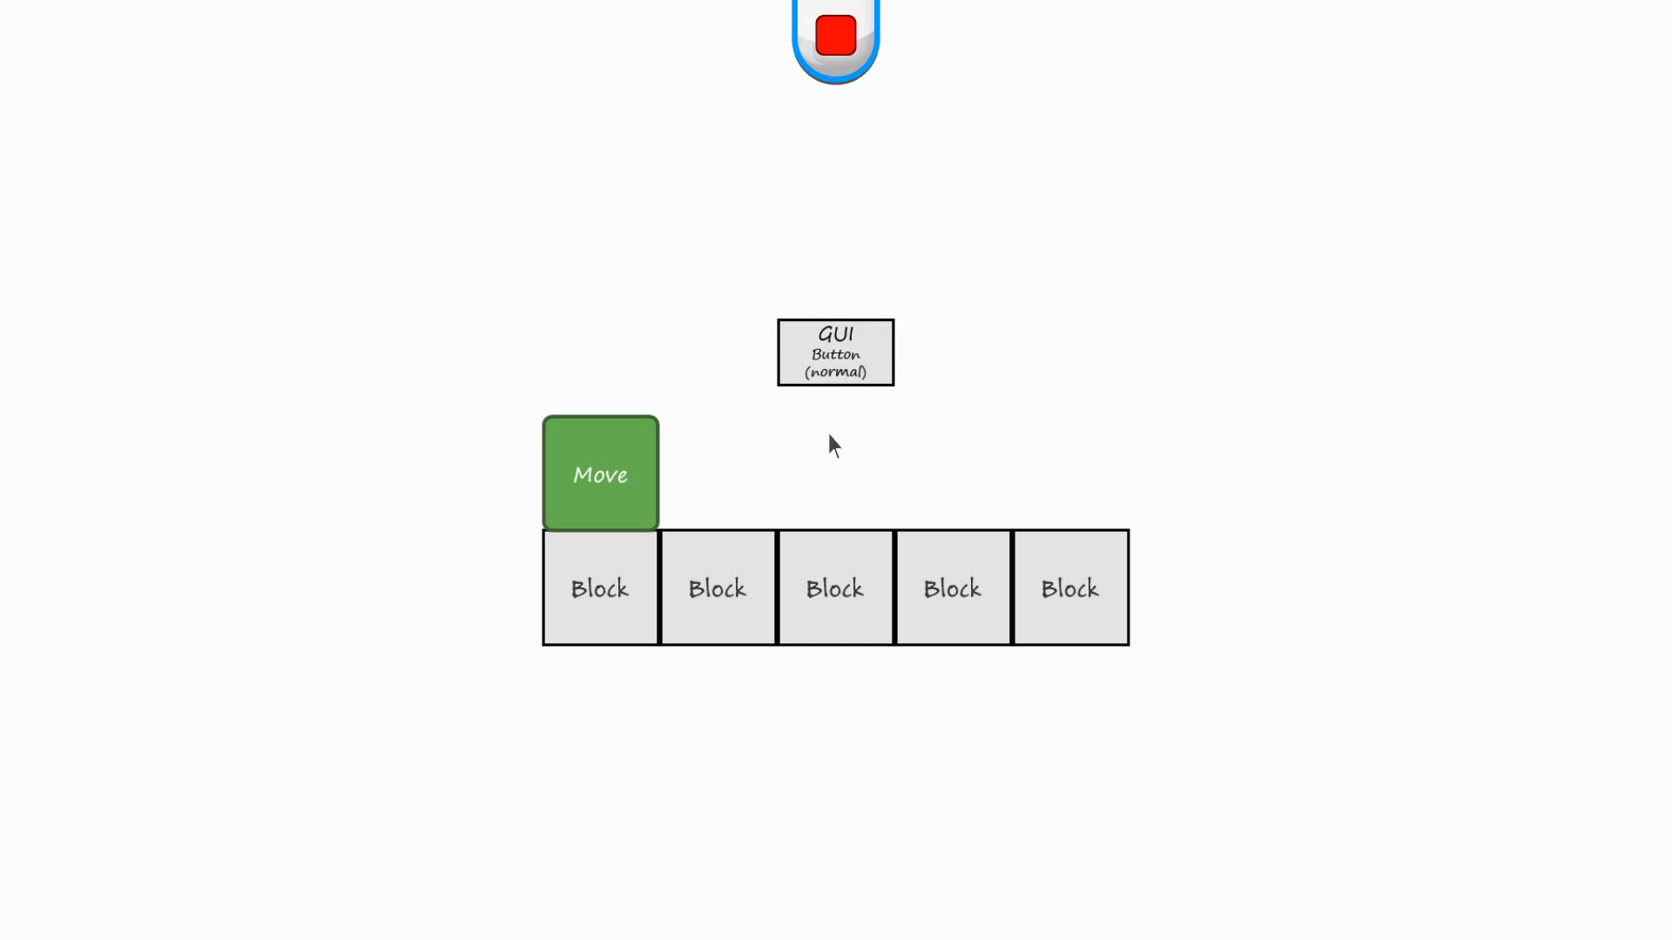
left_click_drag(869, 345, 924, 462)
left_click_drag(923, 455, 921, 452)
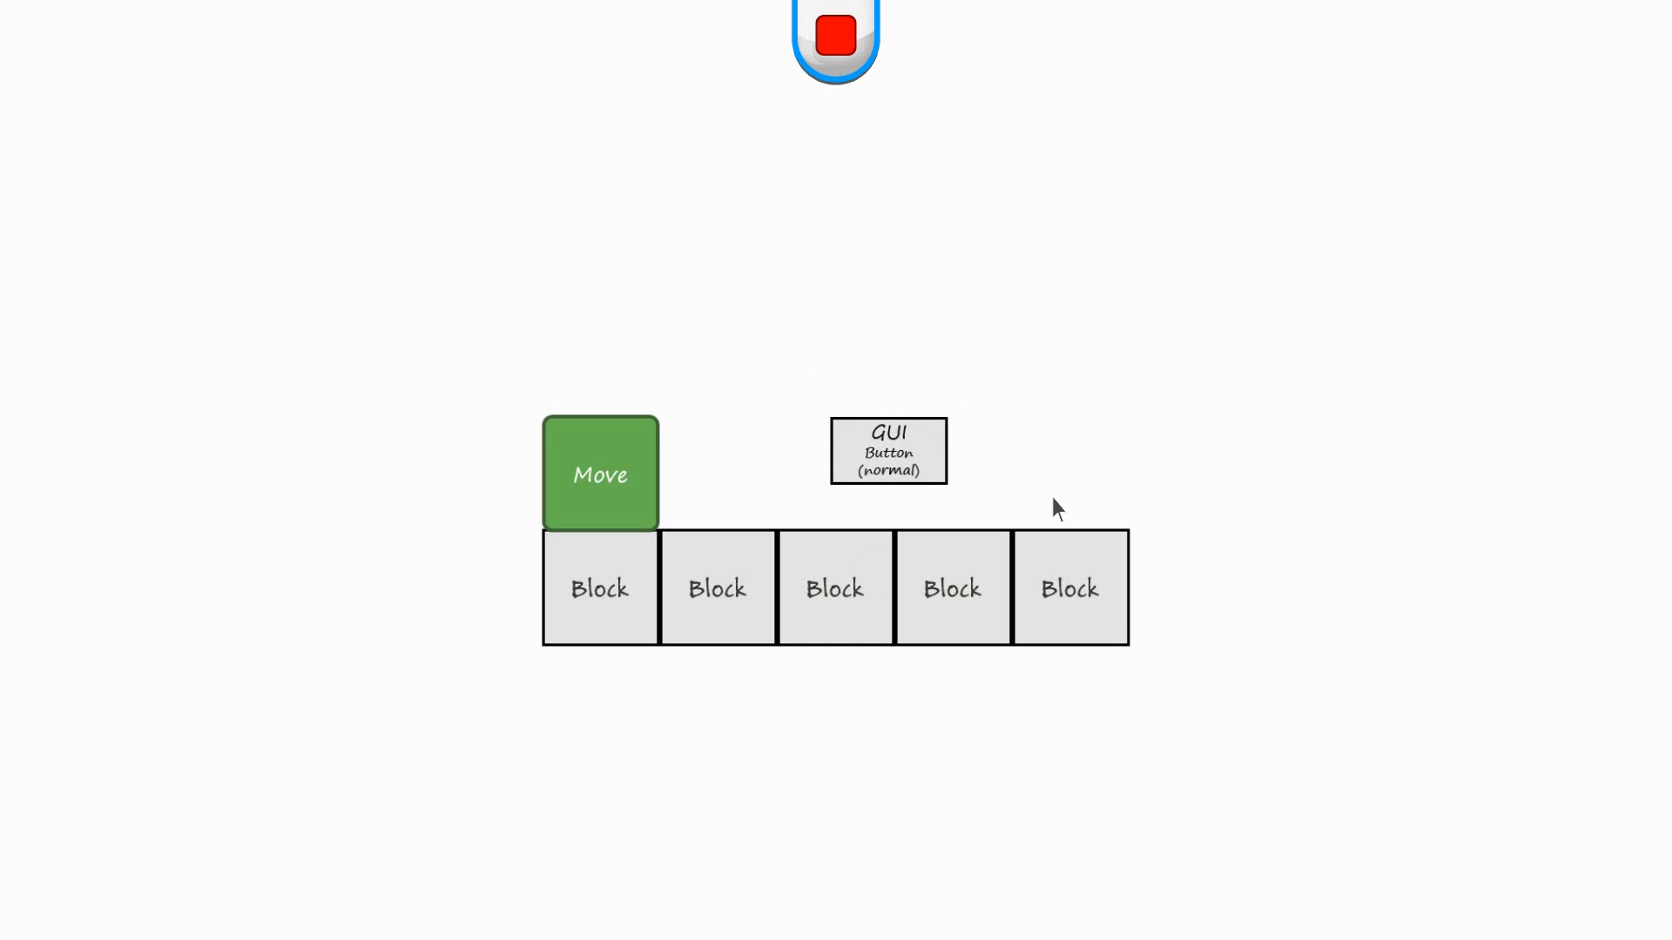
left_click_drag(933, 458, 877, 418)
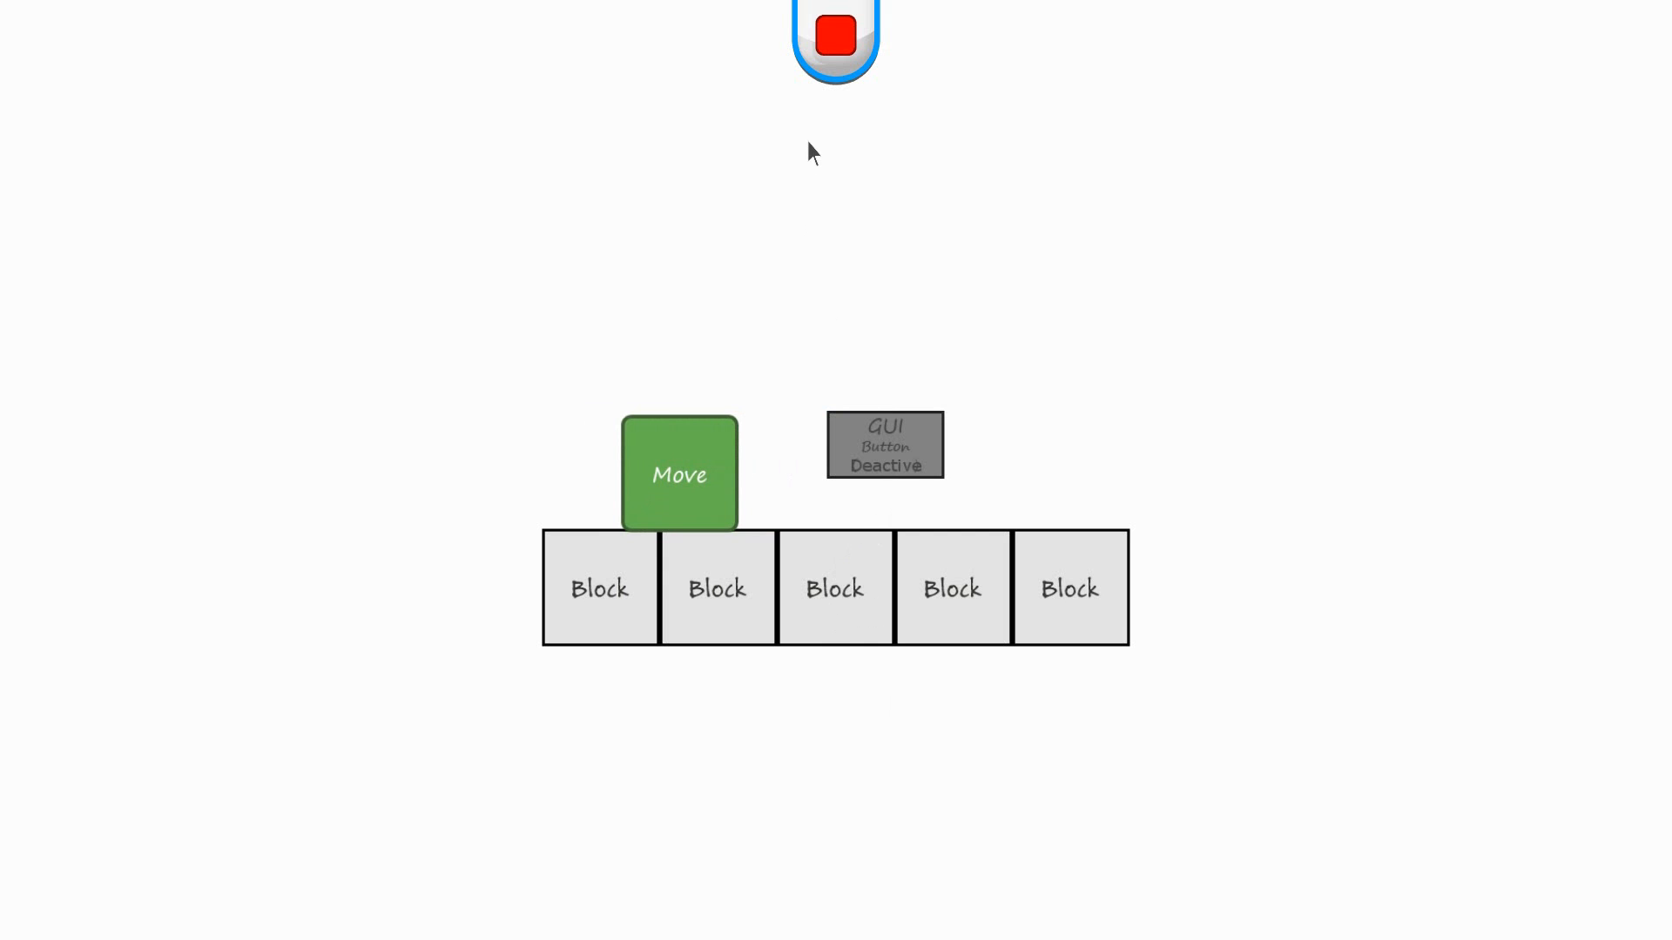
left_click(838, 48)
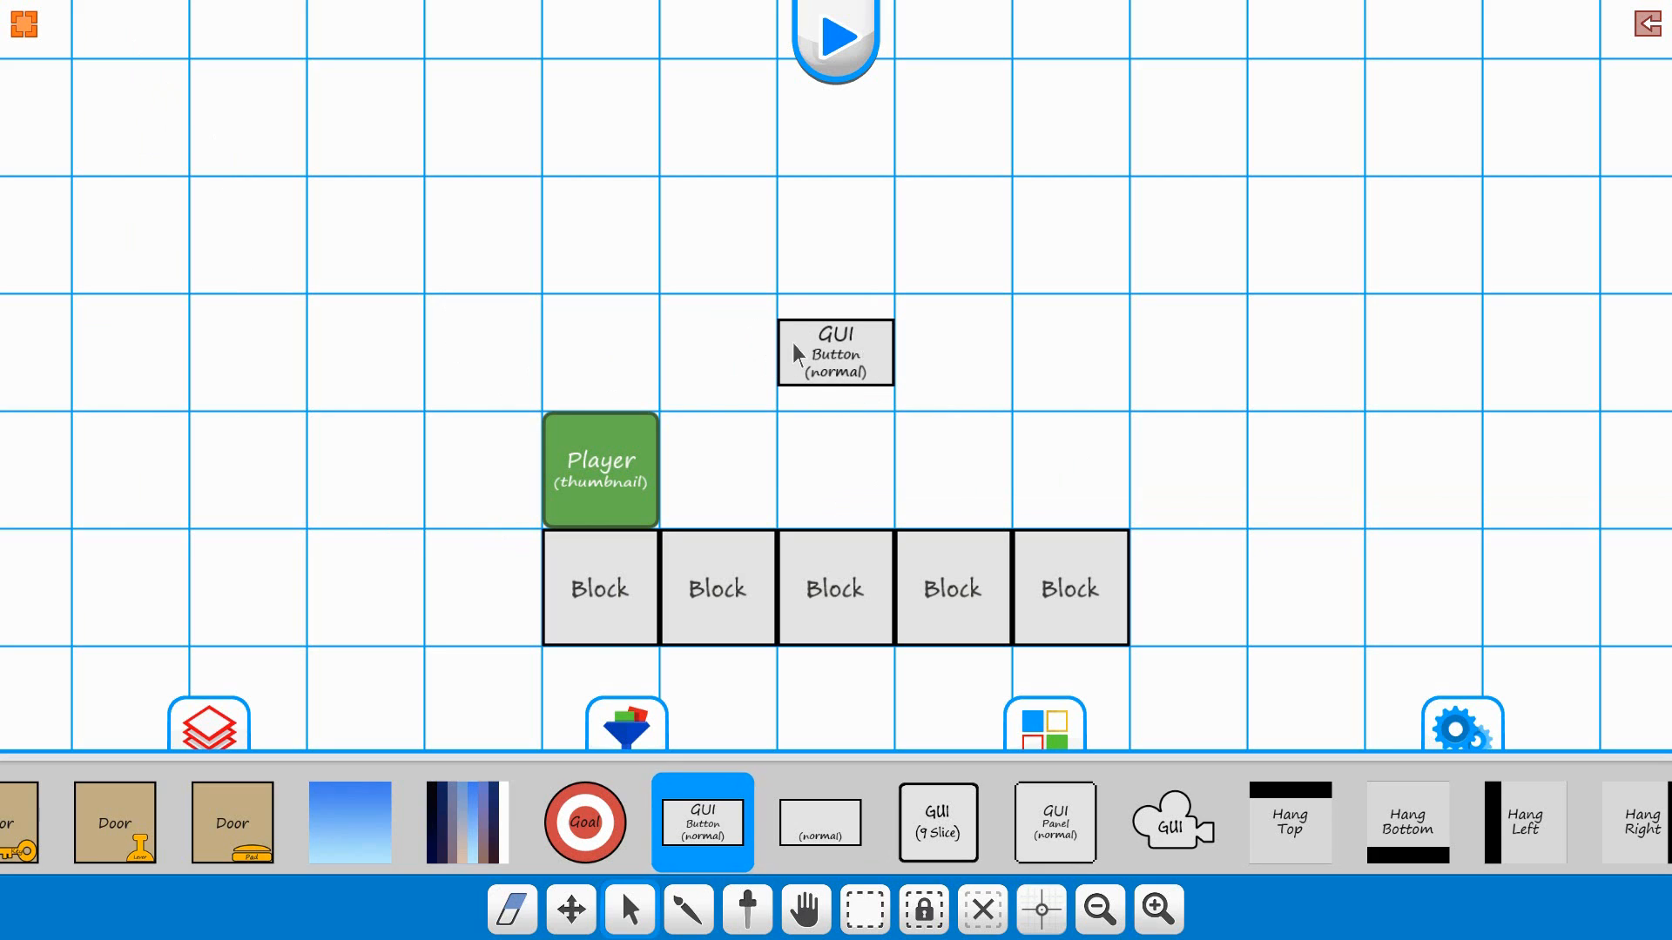
- Disable Hold, Hover, Longpress, Swipe, Drag and Tap in the GUI Button's Gui Input settings, keeping only Up and Down enabled
left_click(836, 361)
left_click_drag(1429, 848, 478, 844)
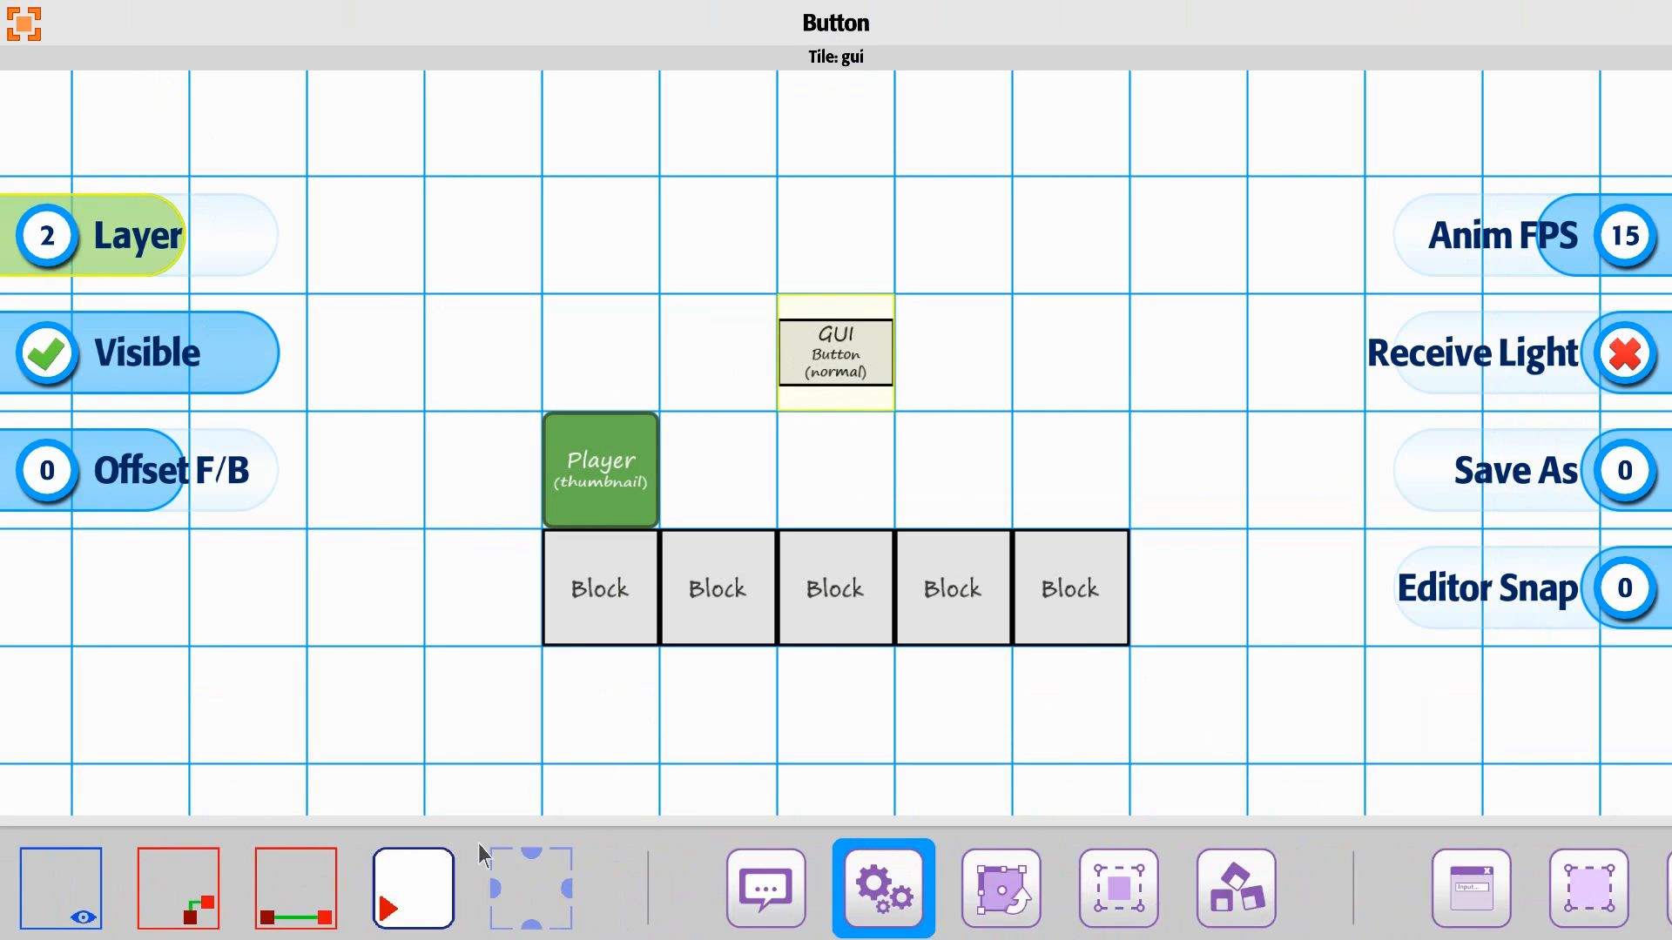
left_click_drag(1237, 872, 578, 853)
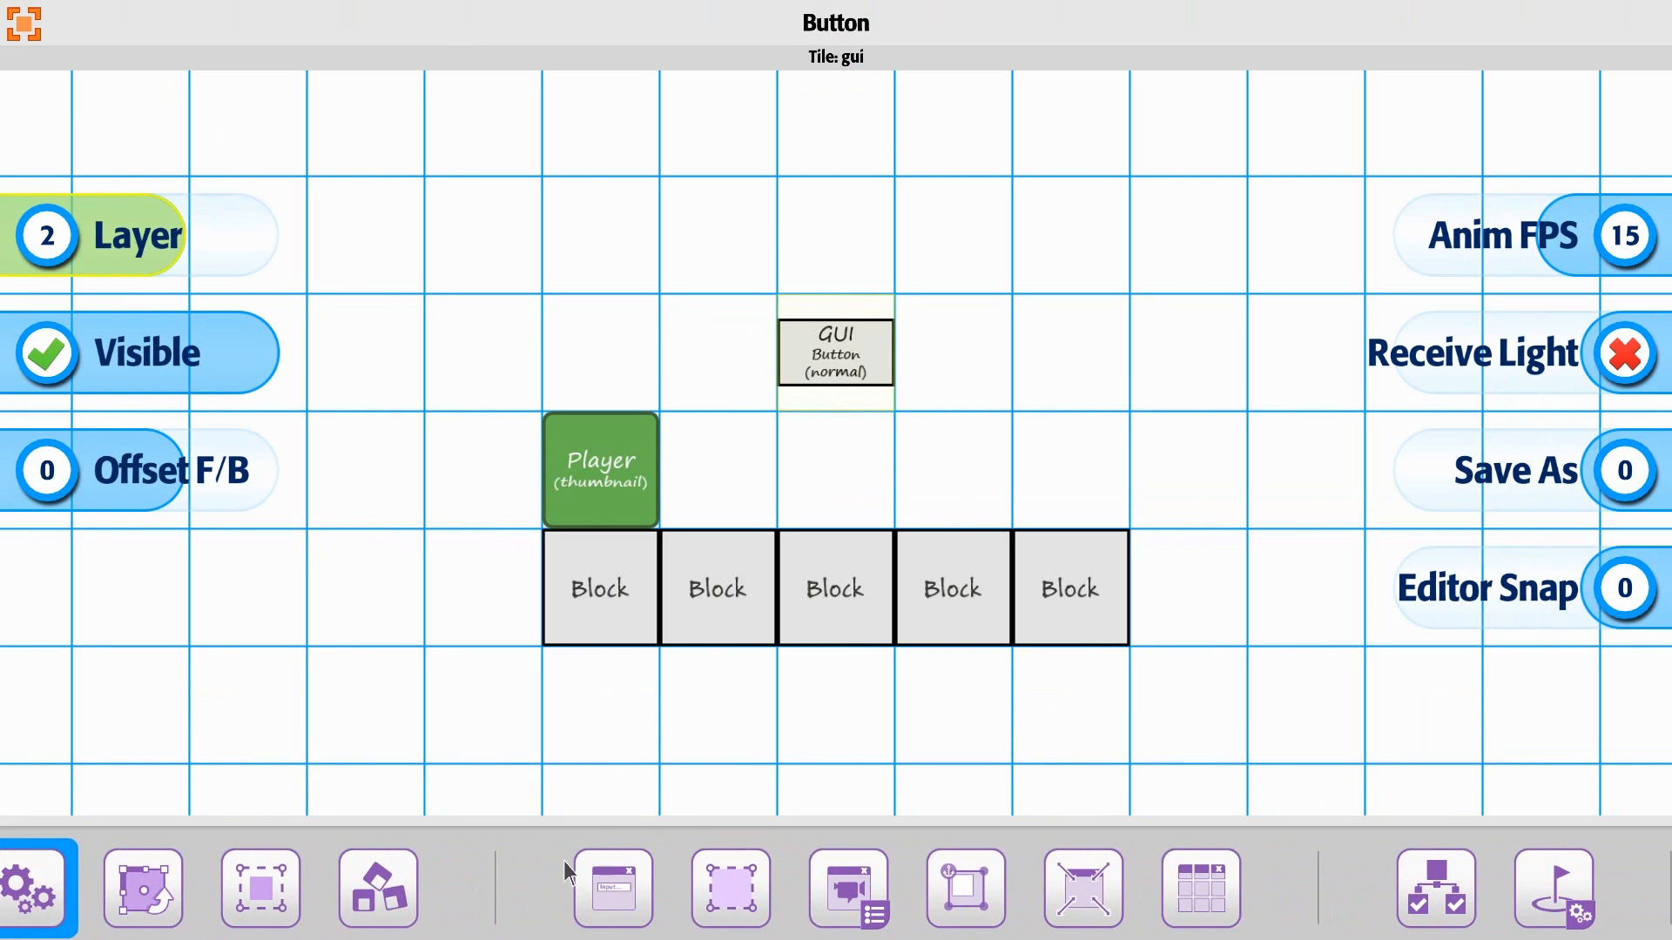
left_click(610, 880)
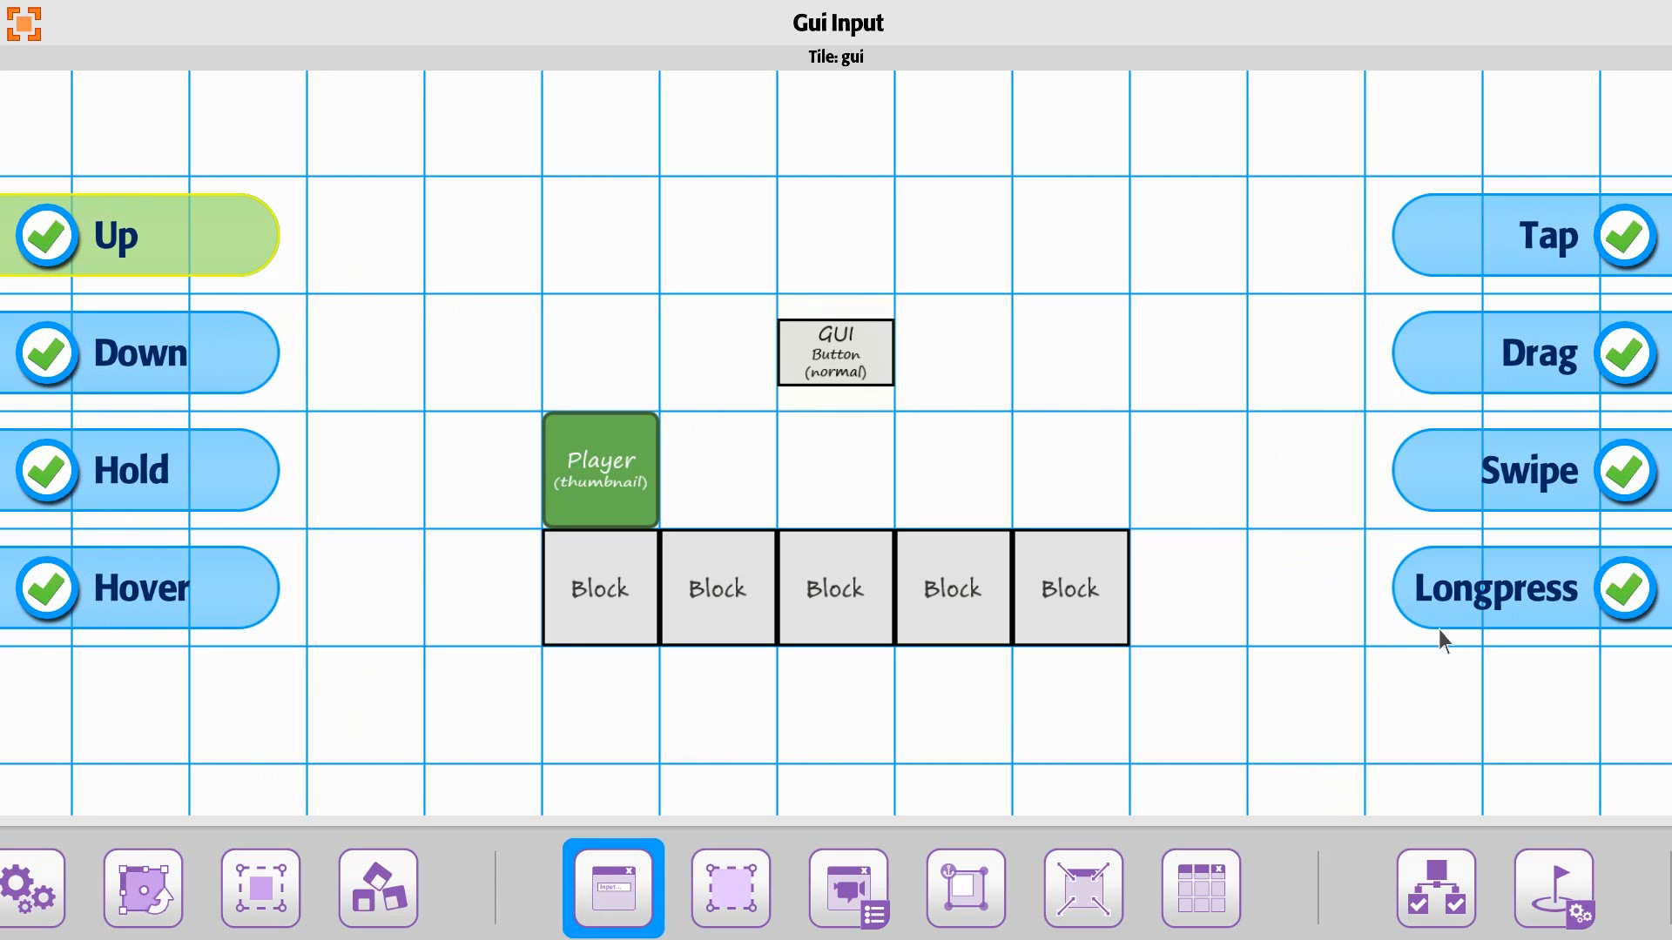
left_click(47, 477)
left_click(47, 592)
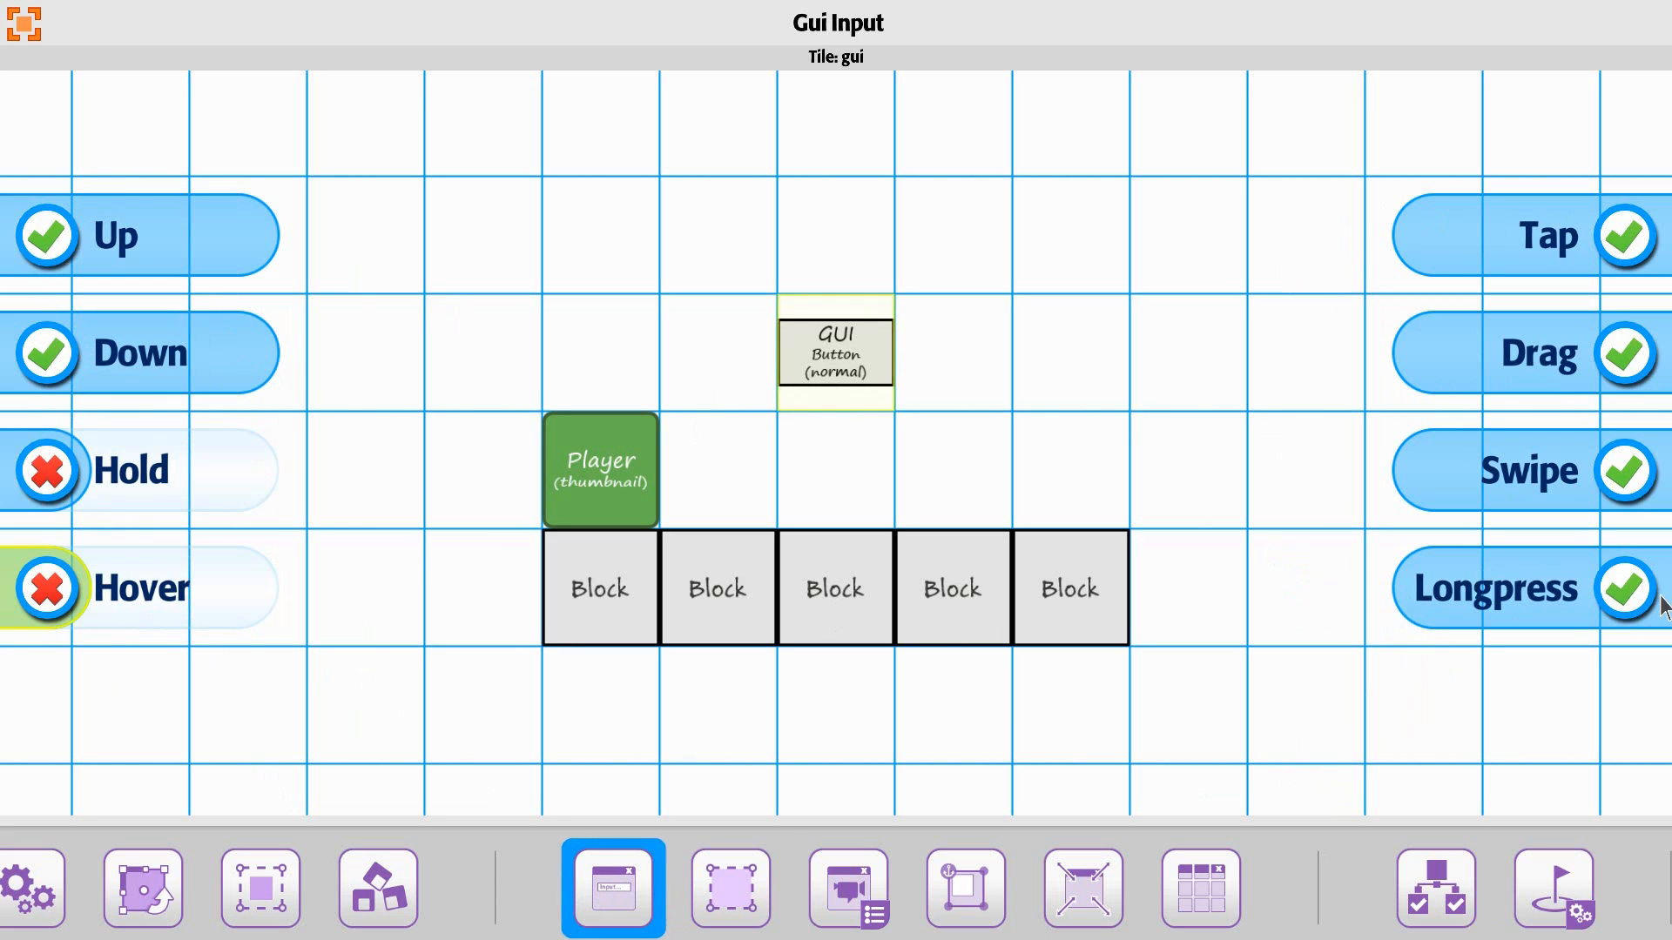
left_click(1625, 591)
left_click(1625, 472)
left_click(1625, 356)
left_click(1595, 233)
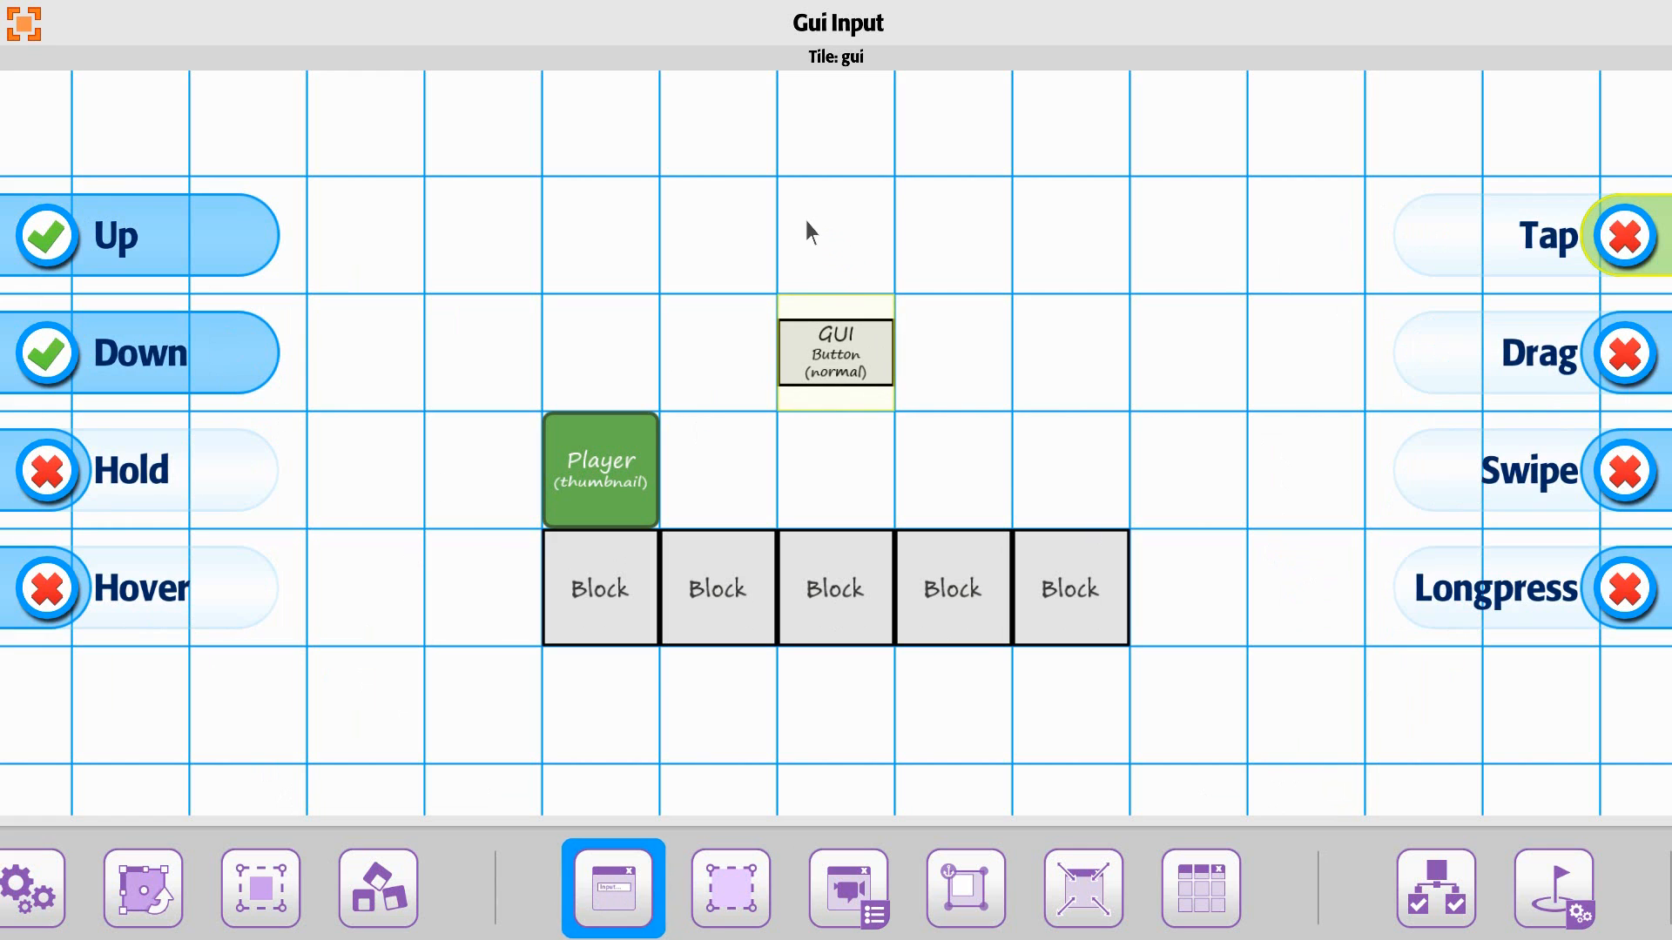
left_click(869, 335)
- Test-play the level to check how the GUI Button responds with only Up and Down input enabled
left_click(836, 35)
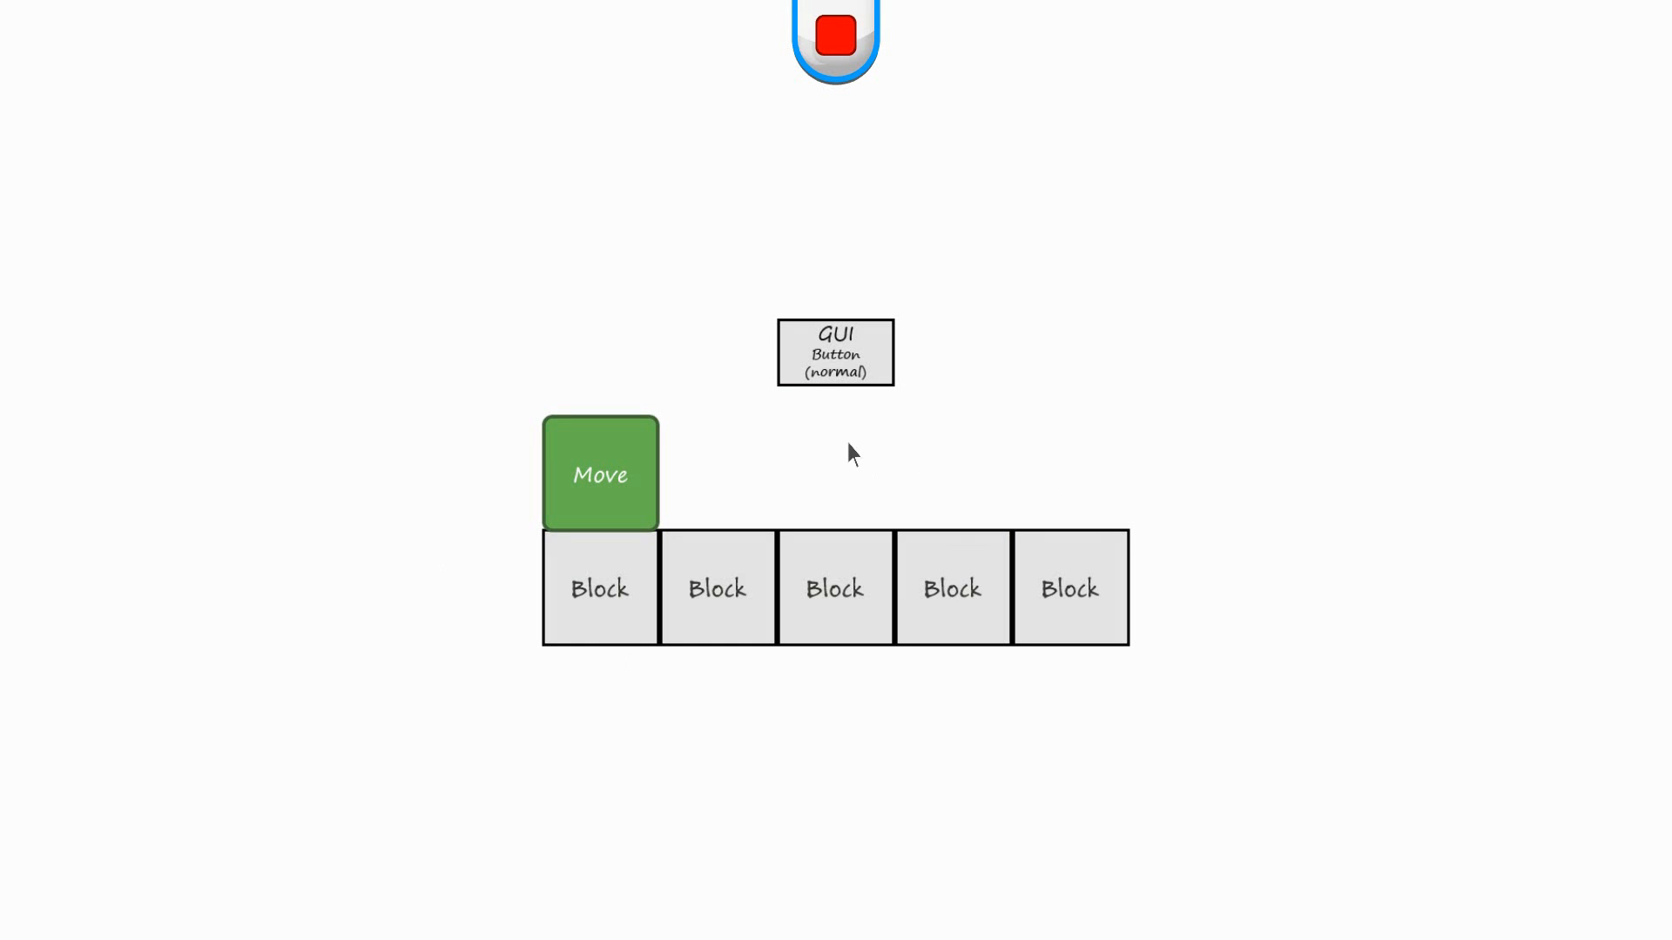
left_click(798, 357)
left_click(879, 352)
left_click(880, 352)
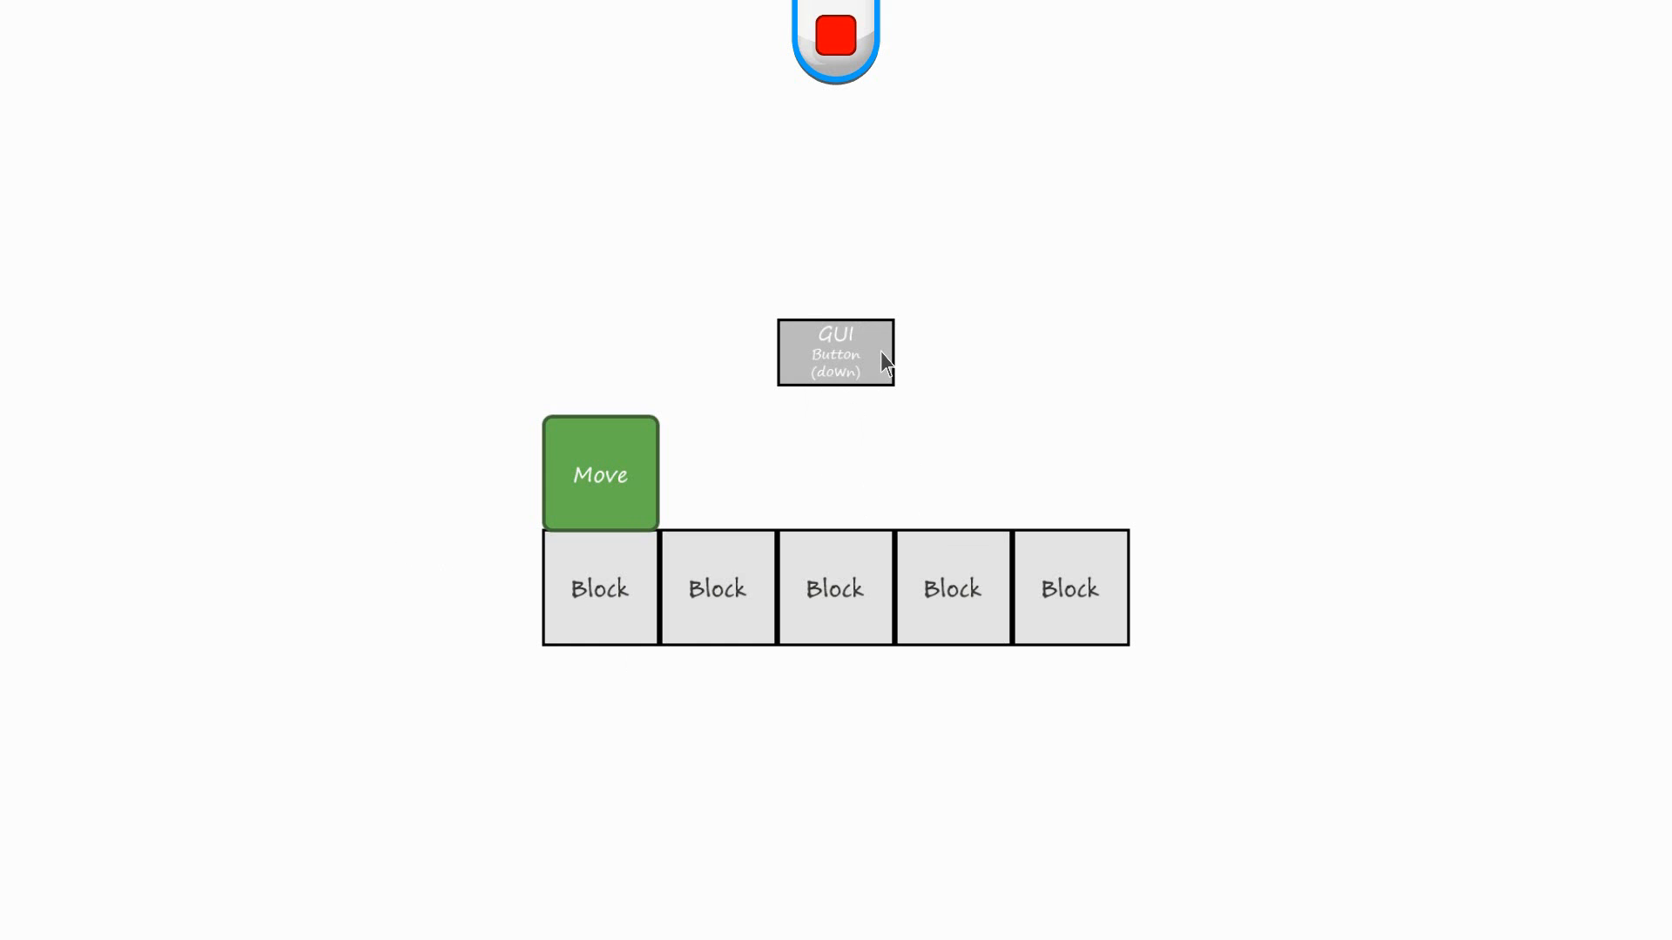
left_click(881, 352)
left_click(881, 351)
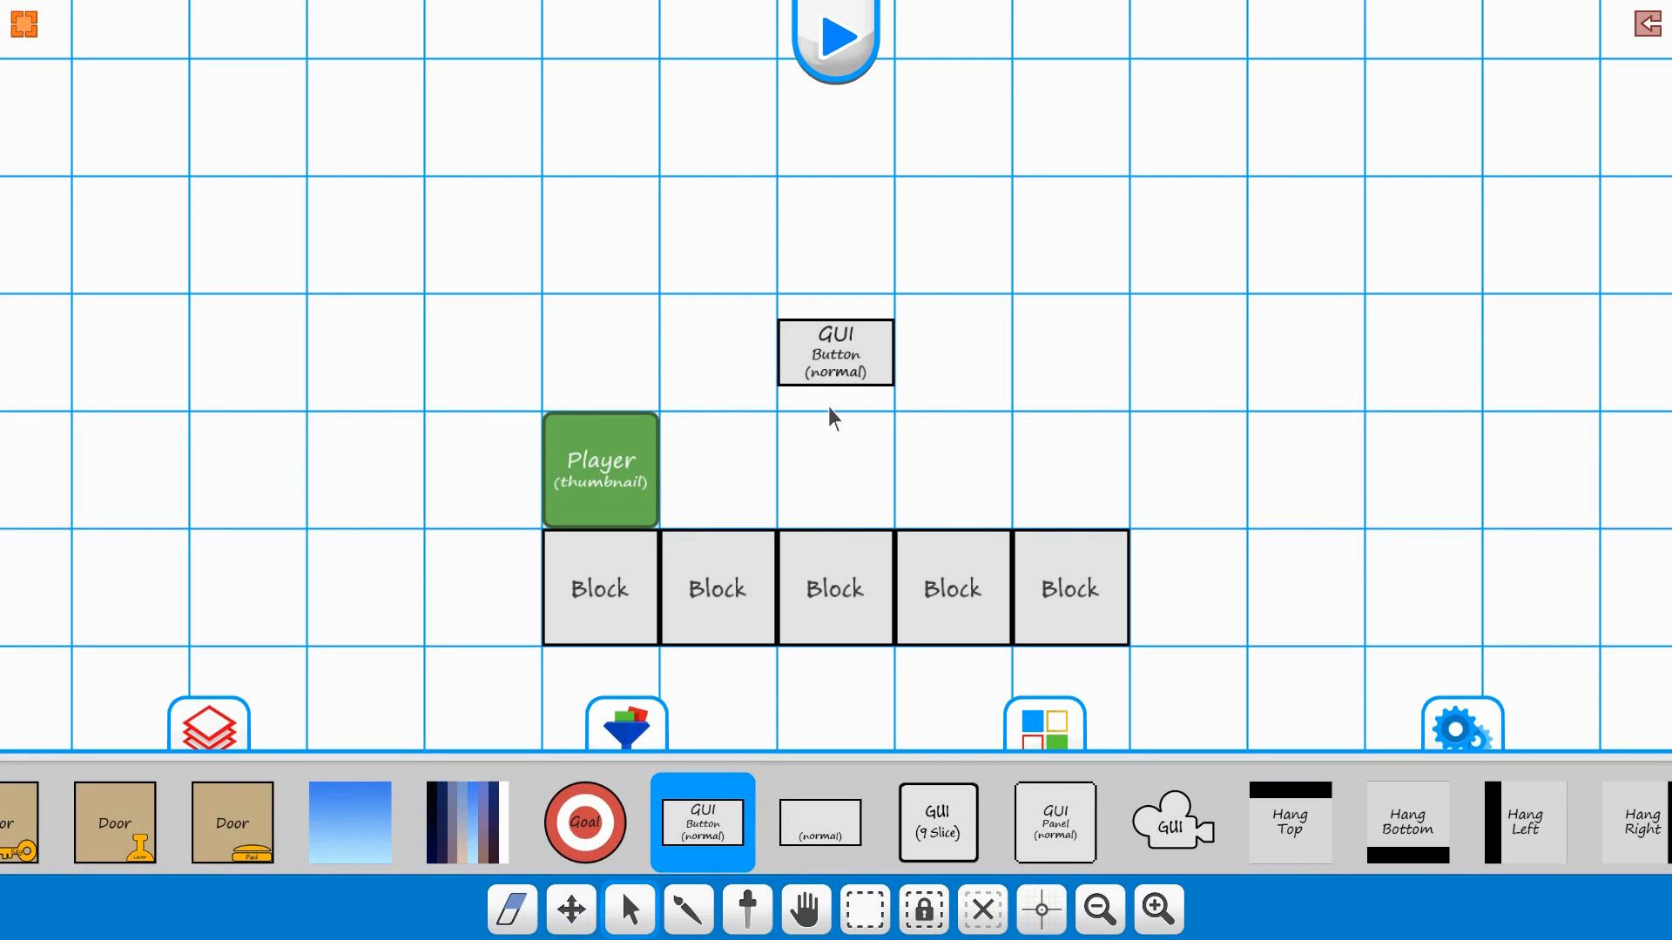
- Enable Up and Down in the GUI Button's Gui Input settings
right_click(829, 400)
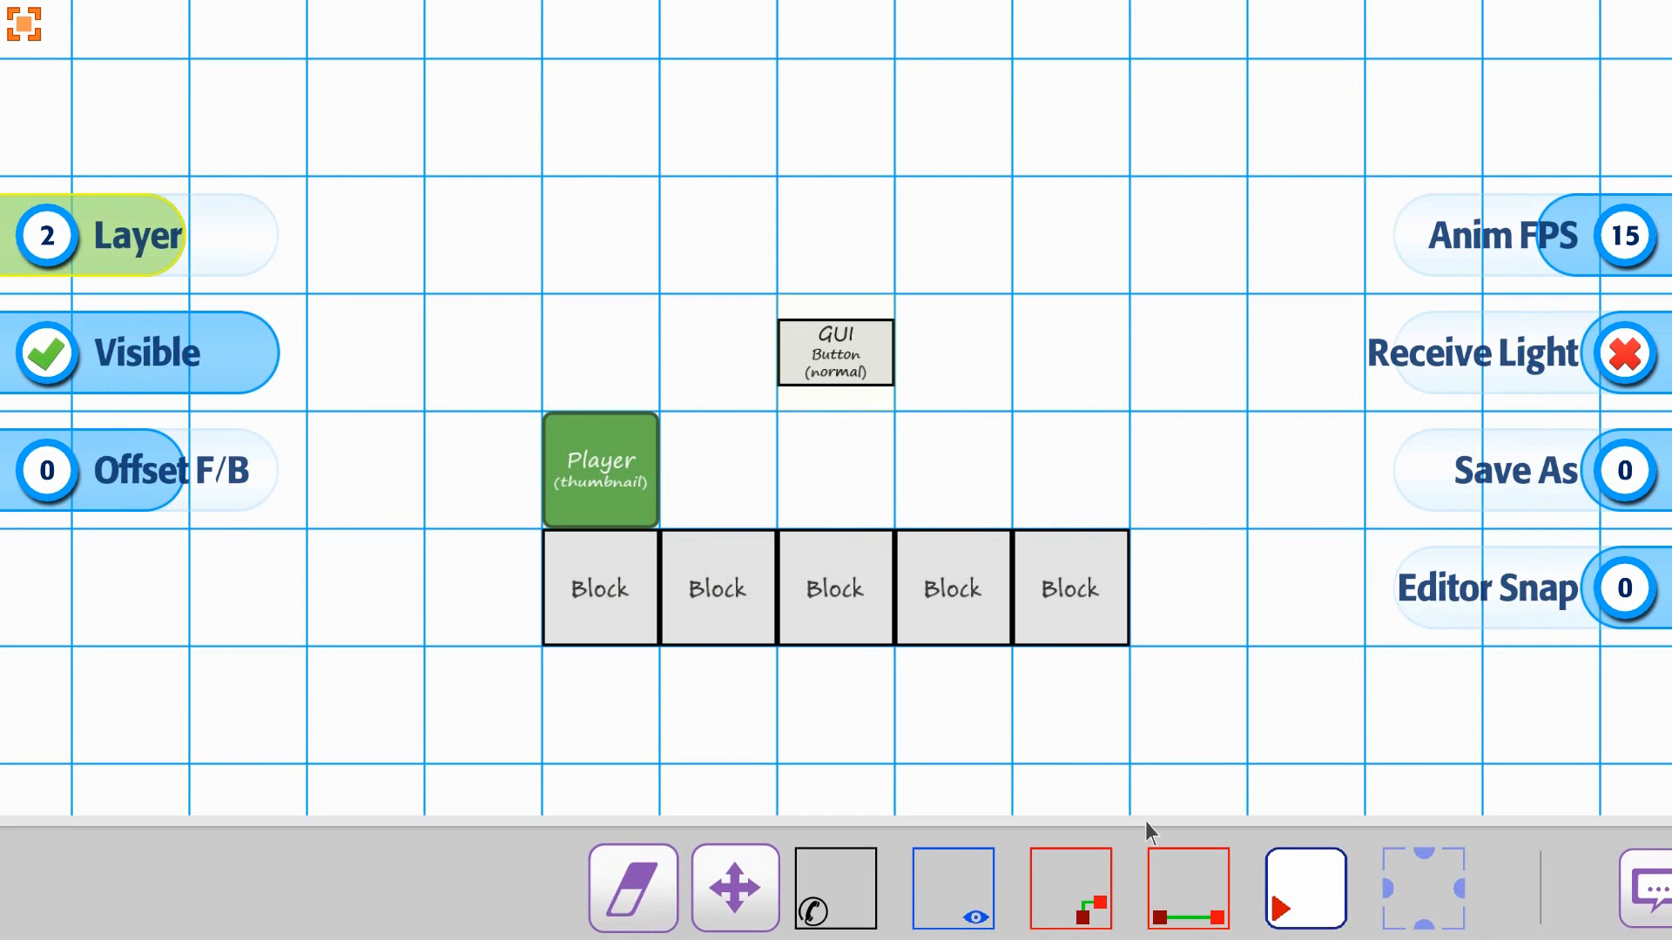
left_click(1282, 890)
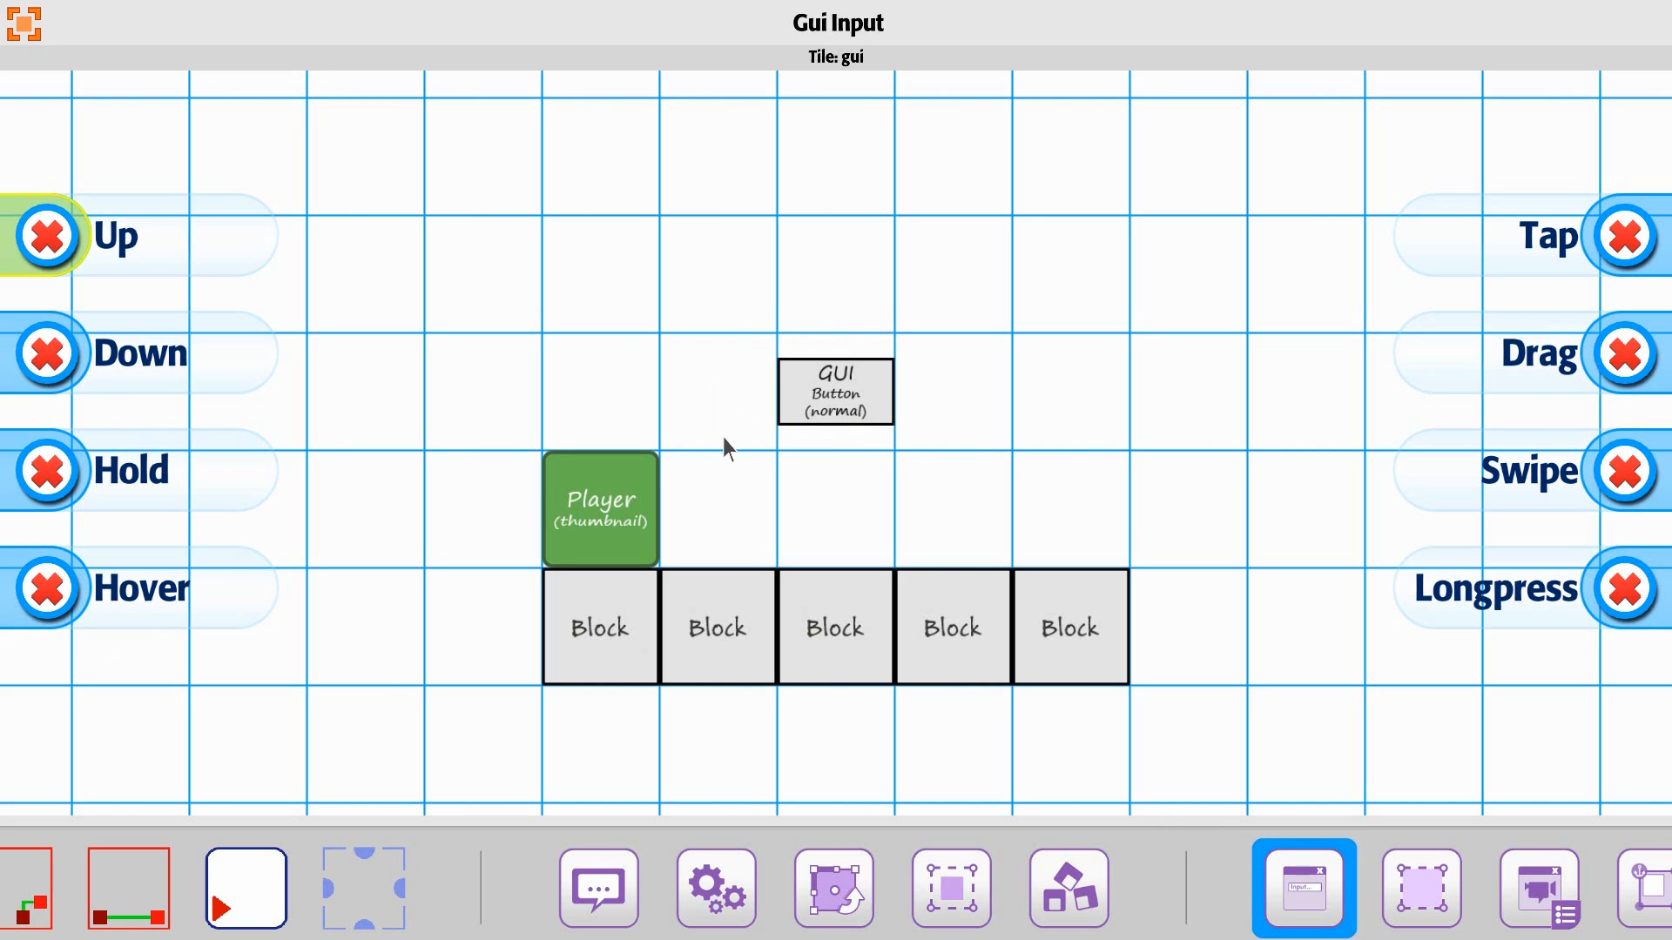
left_click(49, 231)
left_click(46, 371)
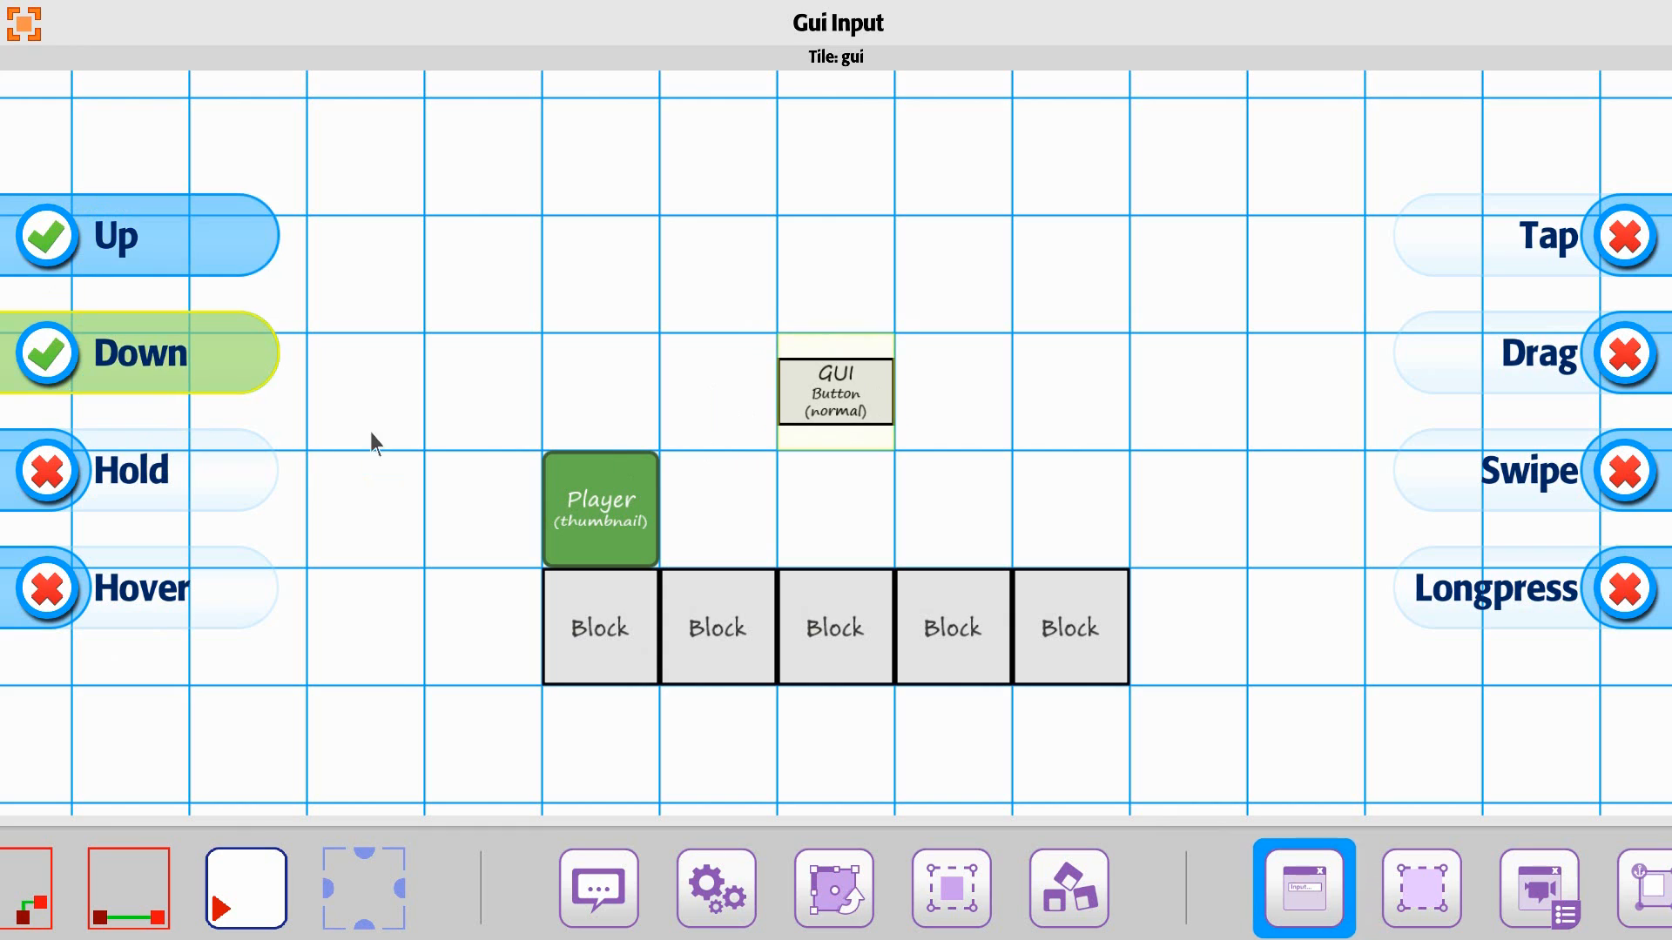